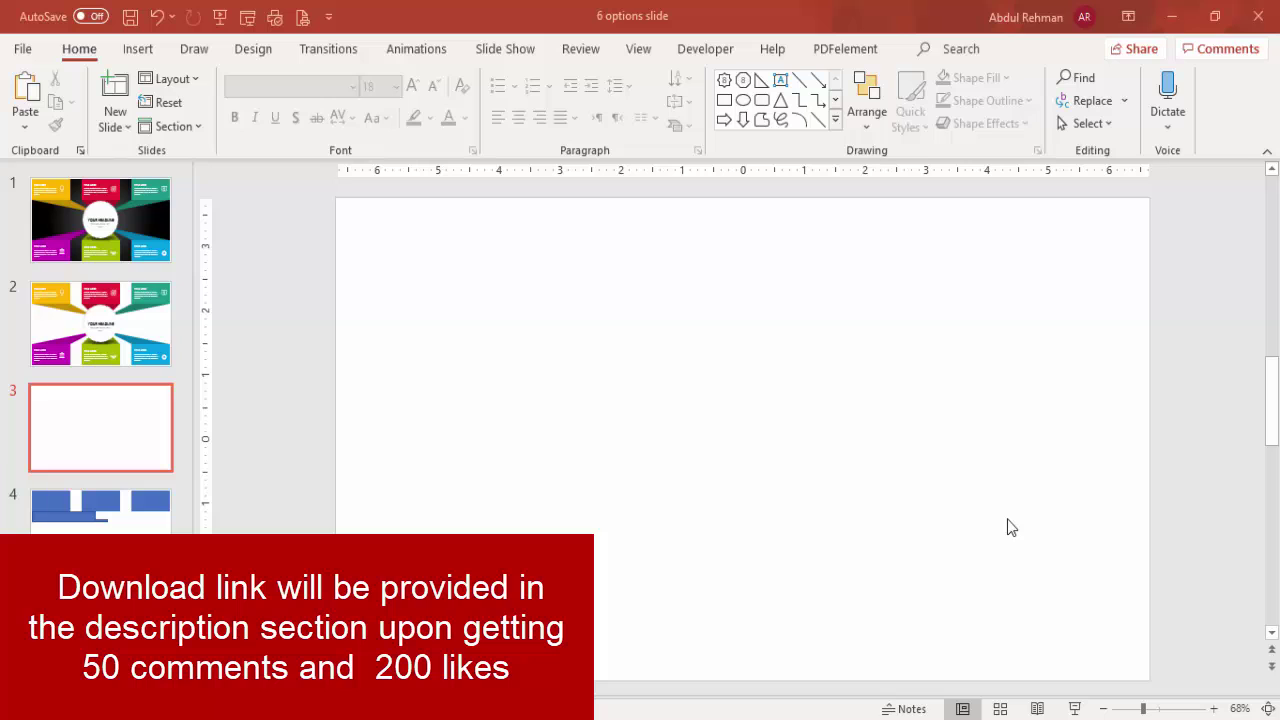
Step: Draw a blue rectangle at the slide's top-left corner with no outline
{"action": "left_click", "coordinate": [120, 50]}
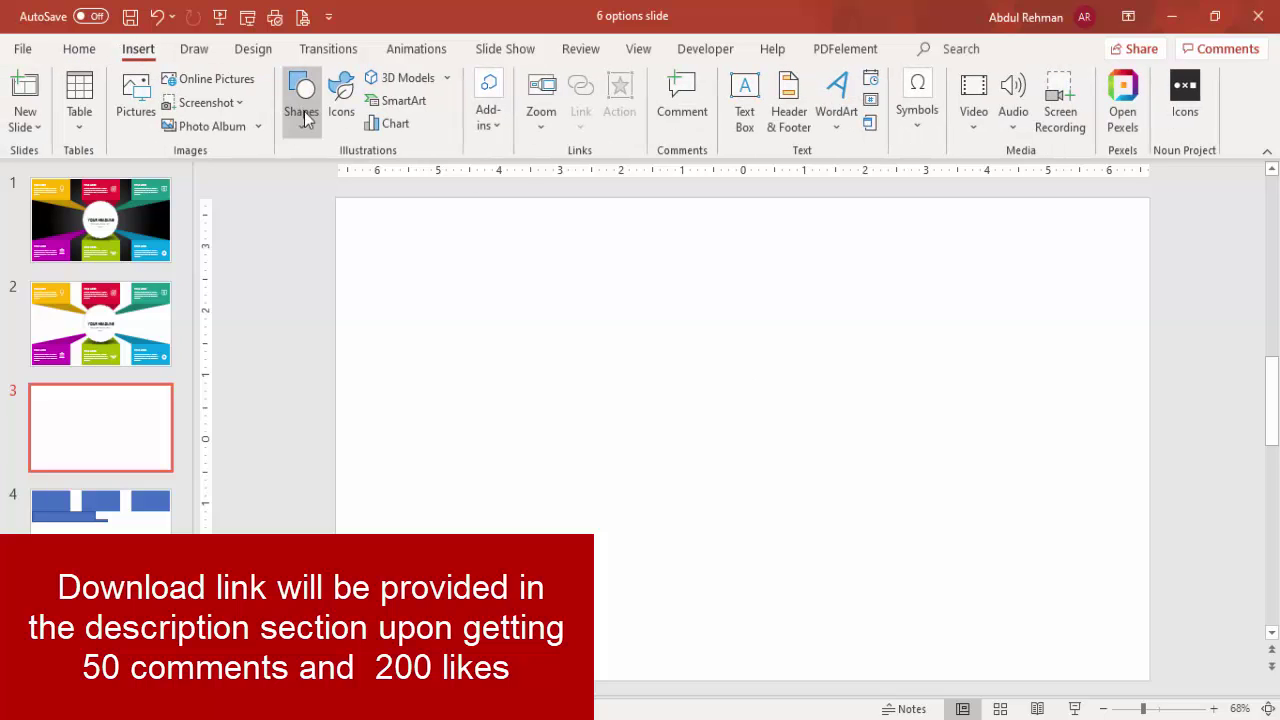
{"action": "left_click", "coordinate": [300, 100]}
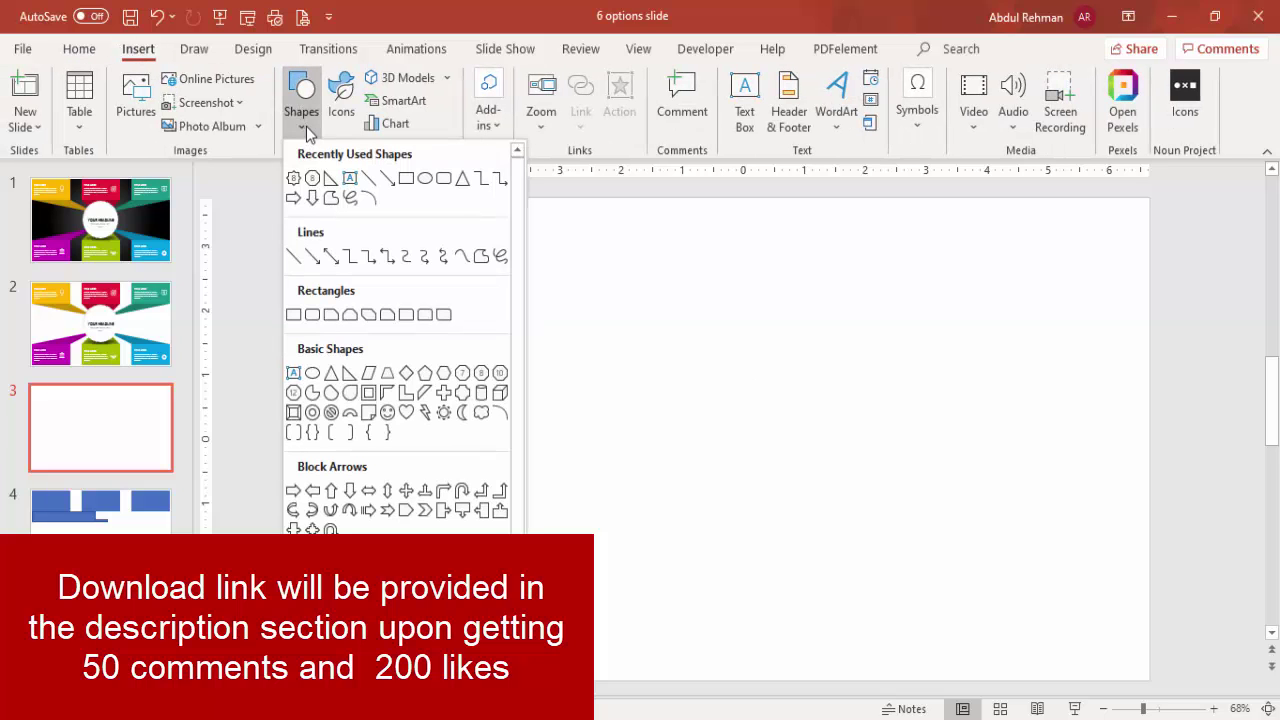
{"action": "left_click", "coordinate": [293, 314]}
{"action": "mouse_move", "coordinate": [335, 201]}
{"action": "left_mouse_down"}
{"action": "mouse_move", "coordinate": [571, 311]}
{"action": "mouse_move", "coordinate": [577, 328]}
{"action": "left_mouse_up"}
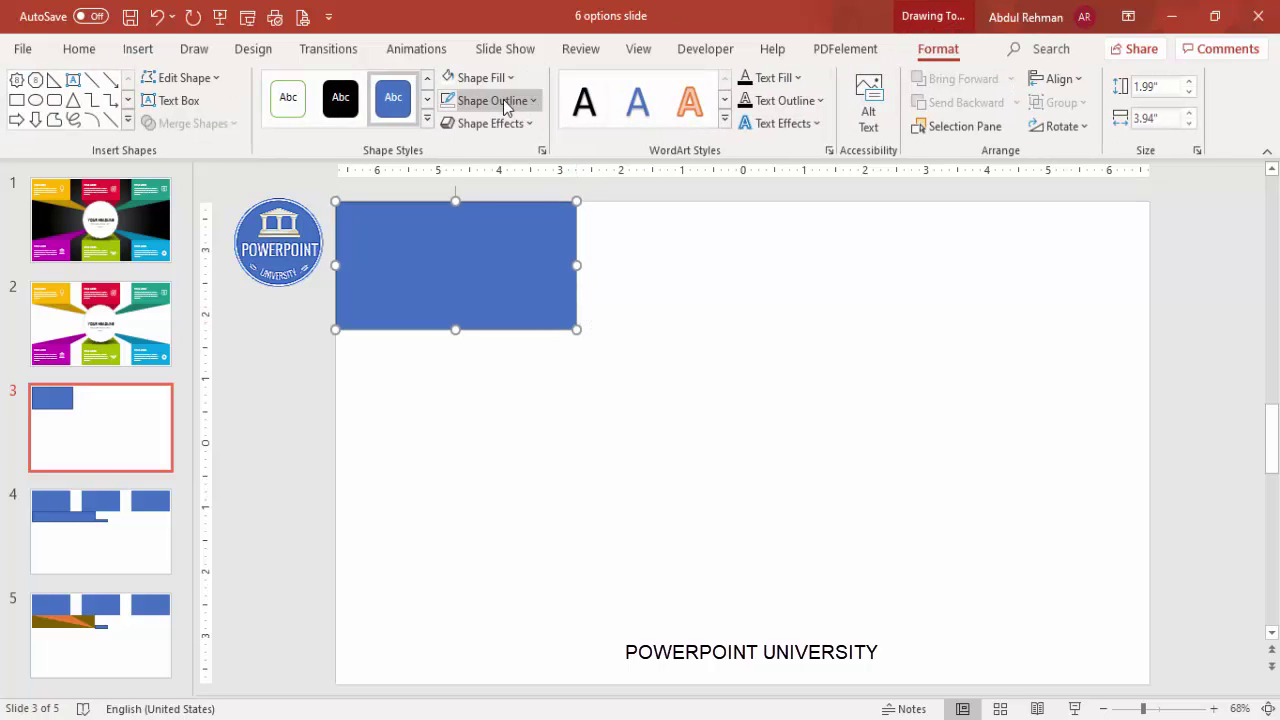
{"action": "left_click", "coordinate": [510, 103]}
{"action": "left_click", "coordinate": [527, 377]}
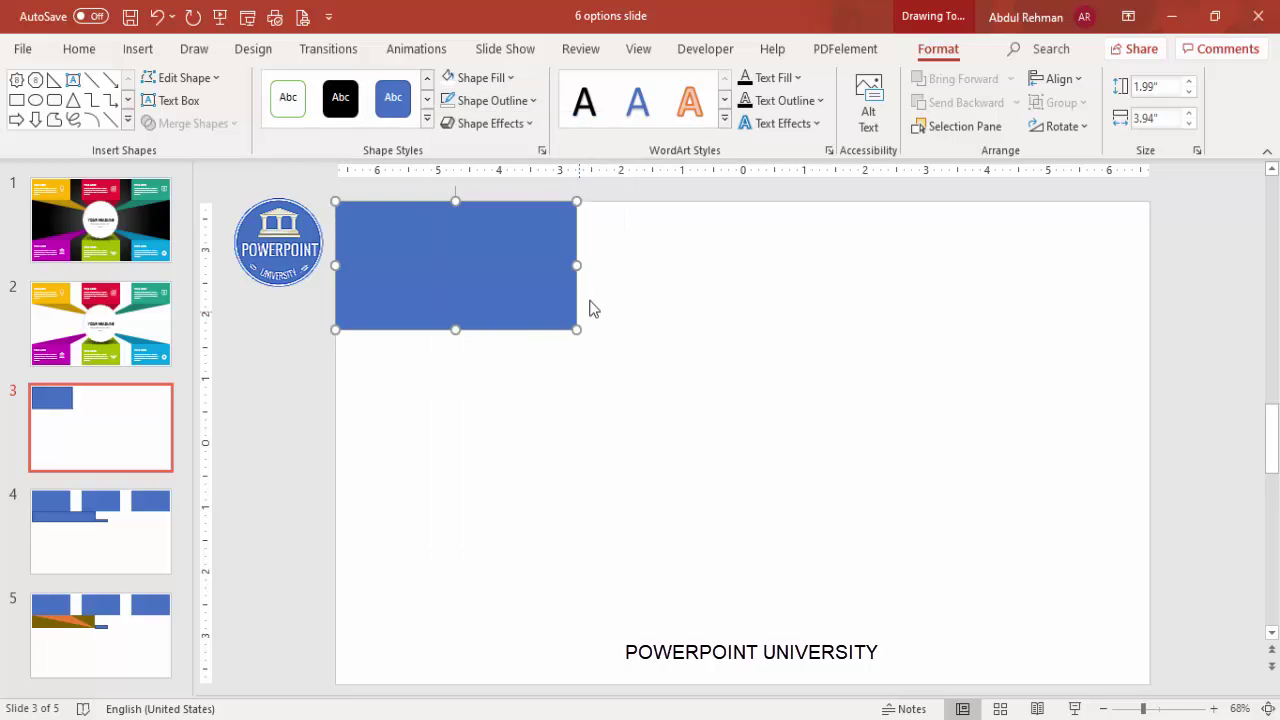
Step: Duplicate it into three rectangles and distribute them horizontally across the top
{"action": "left_click_drag", "start_coordinate": [486, 291], "coordinate": [740, 269]}
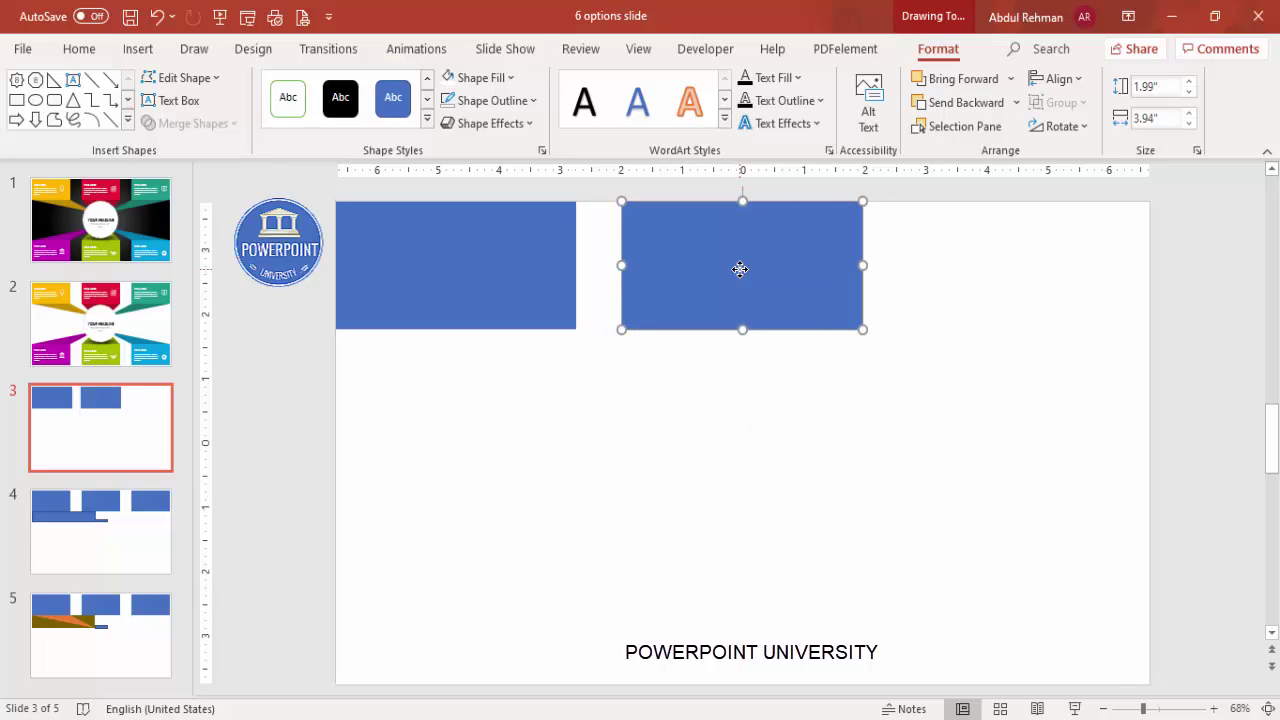
{"action": "key", "text": "ctrl+d"}
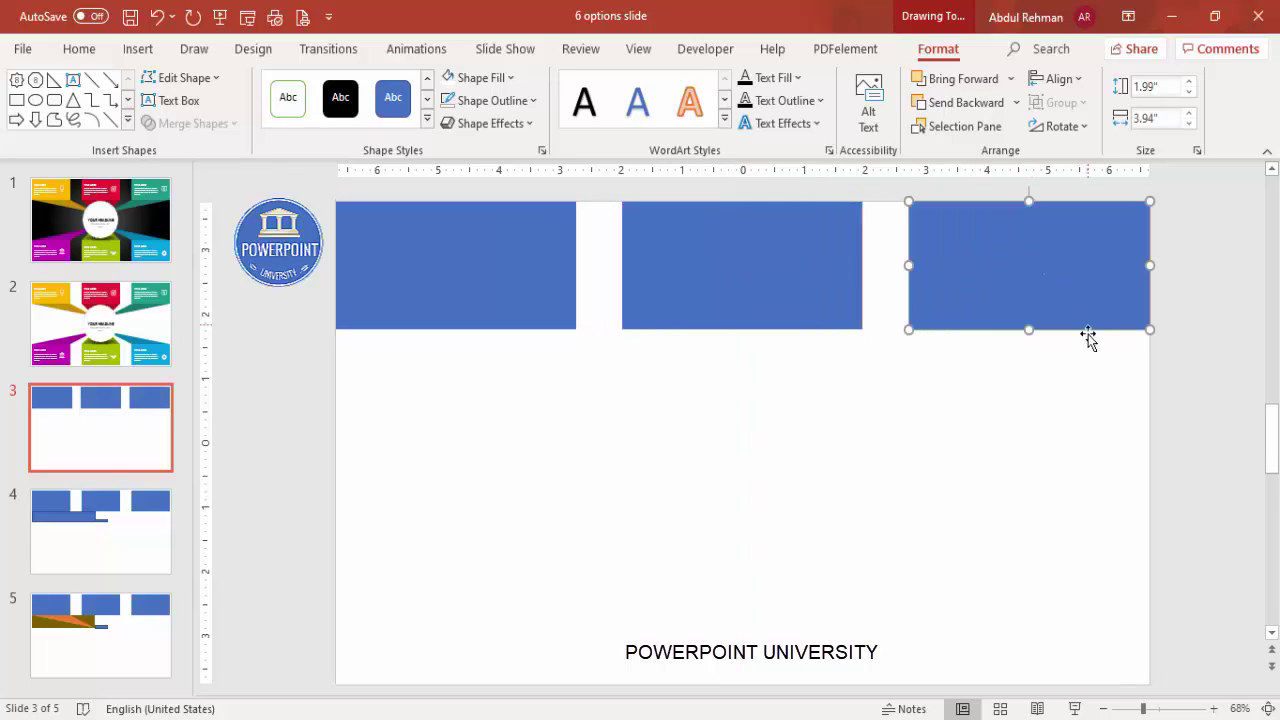
{"action": "left_click", "coordinate": [738, 286], "text": "shift"}
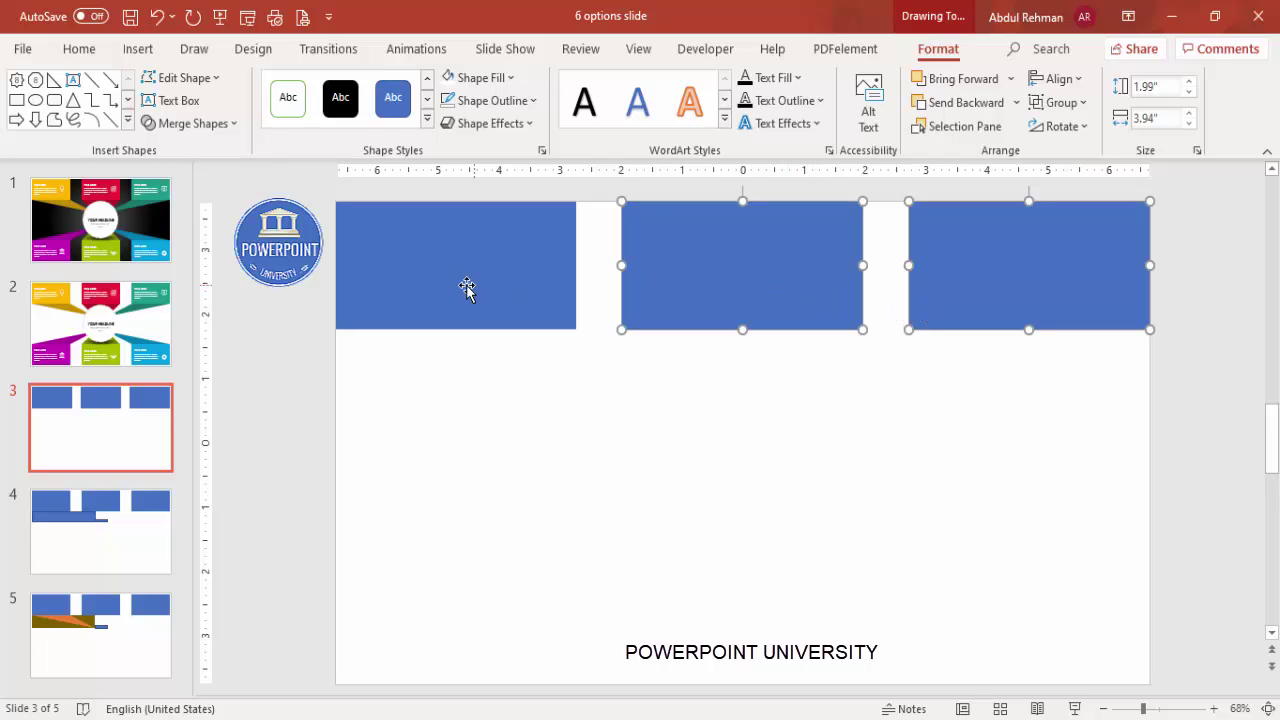
{"action": "left_click", "coordinate": [466, 288], "text": "shift"}
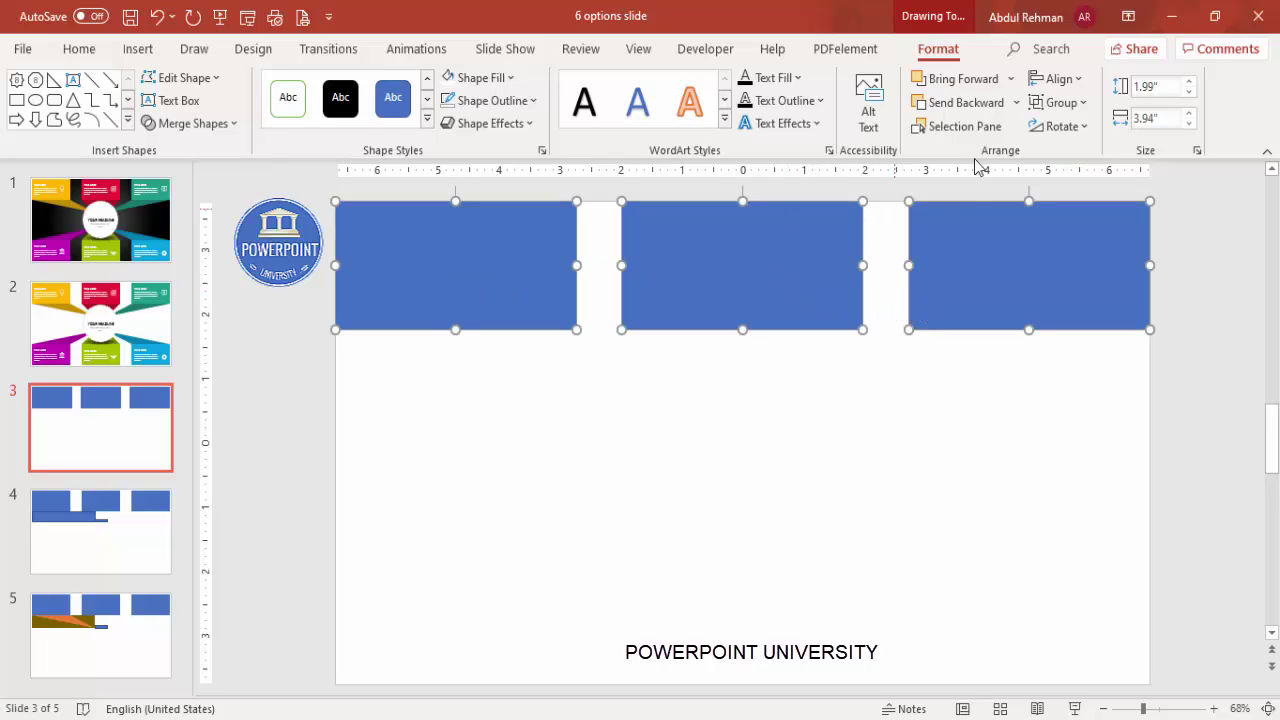
{"action": "left_click", "coordinate": [1058, 79]}
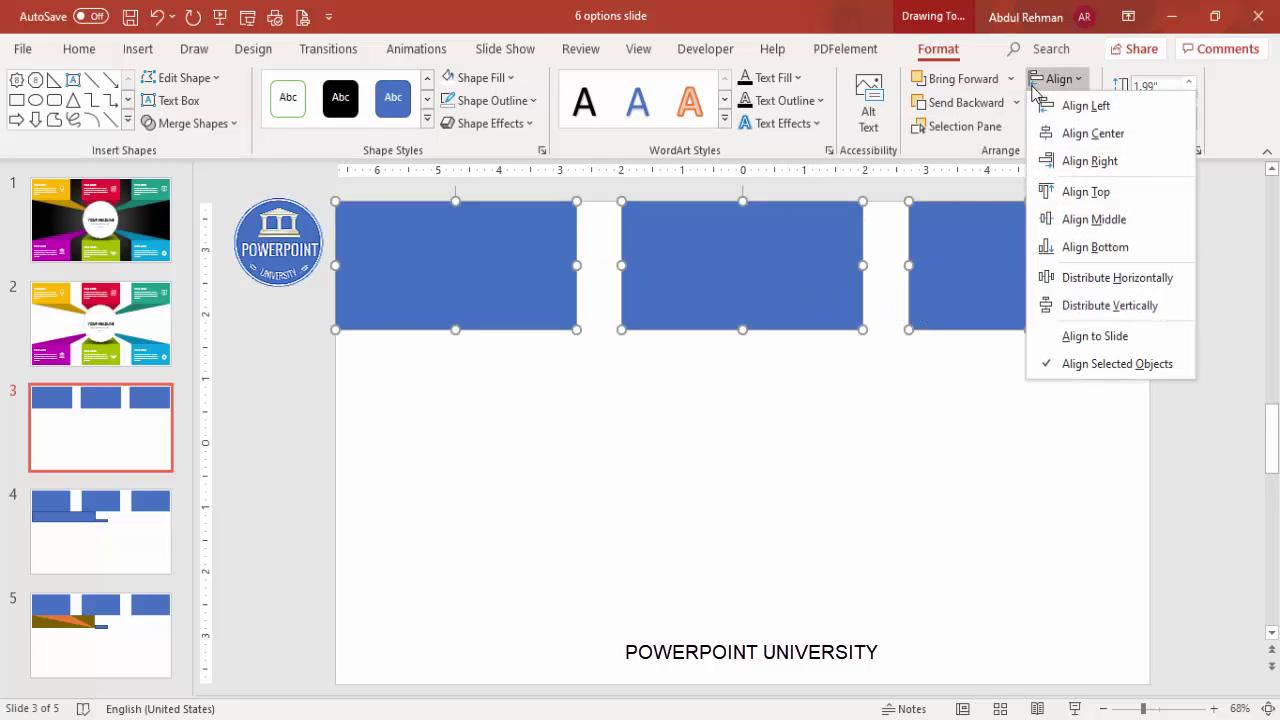
{"action": "left_click", "coordinate": [1117, 286]}
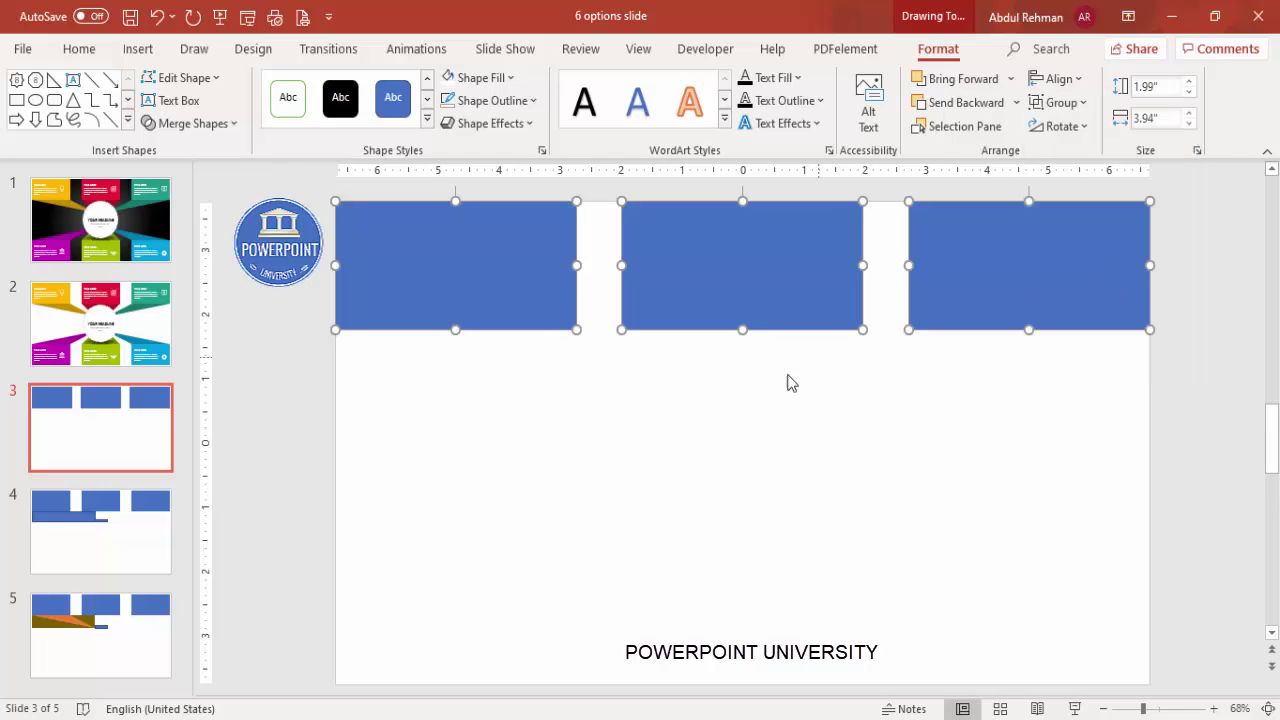
{"action": "left_click", "coordinate": [772, 402]}
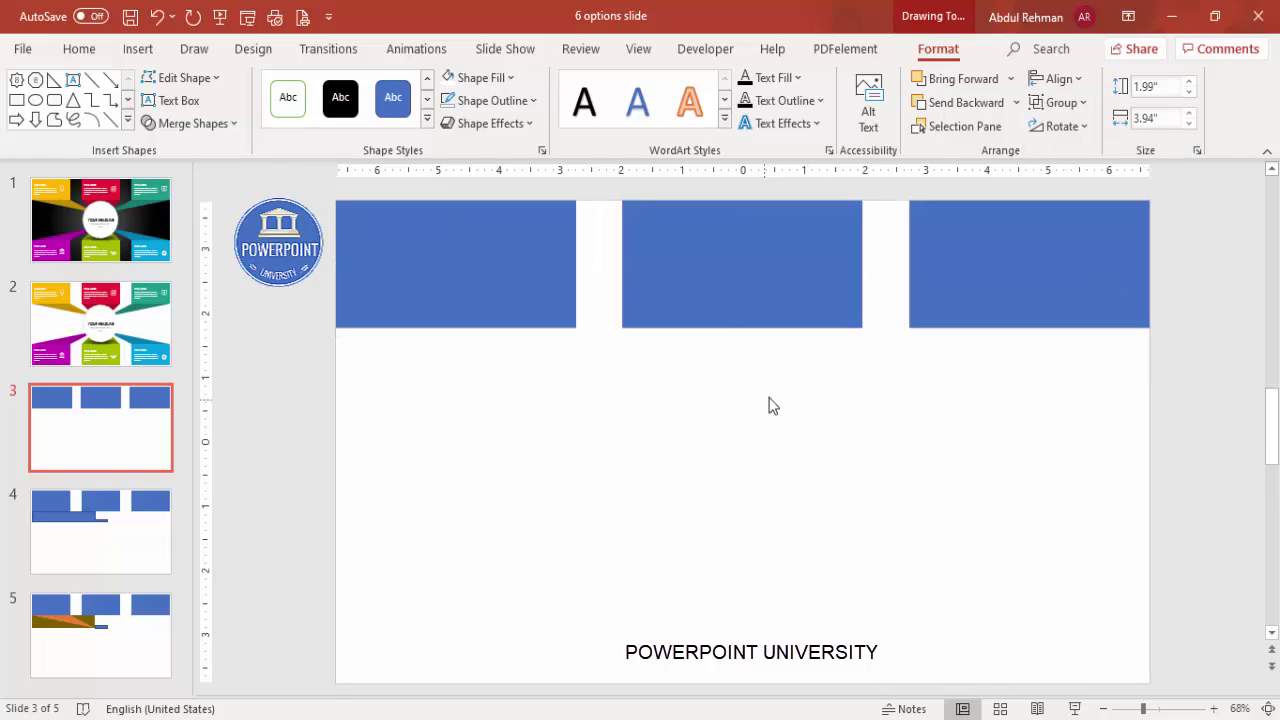
Step: Draw a small blue rectangle below the middle blue block
{"action": "left_click", "coordinate": [137, 55]}
{"action": "left_click", "coordinate": [304, 125]}
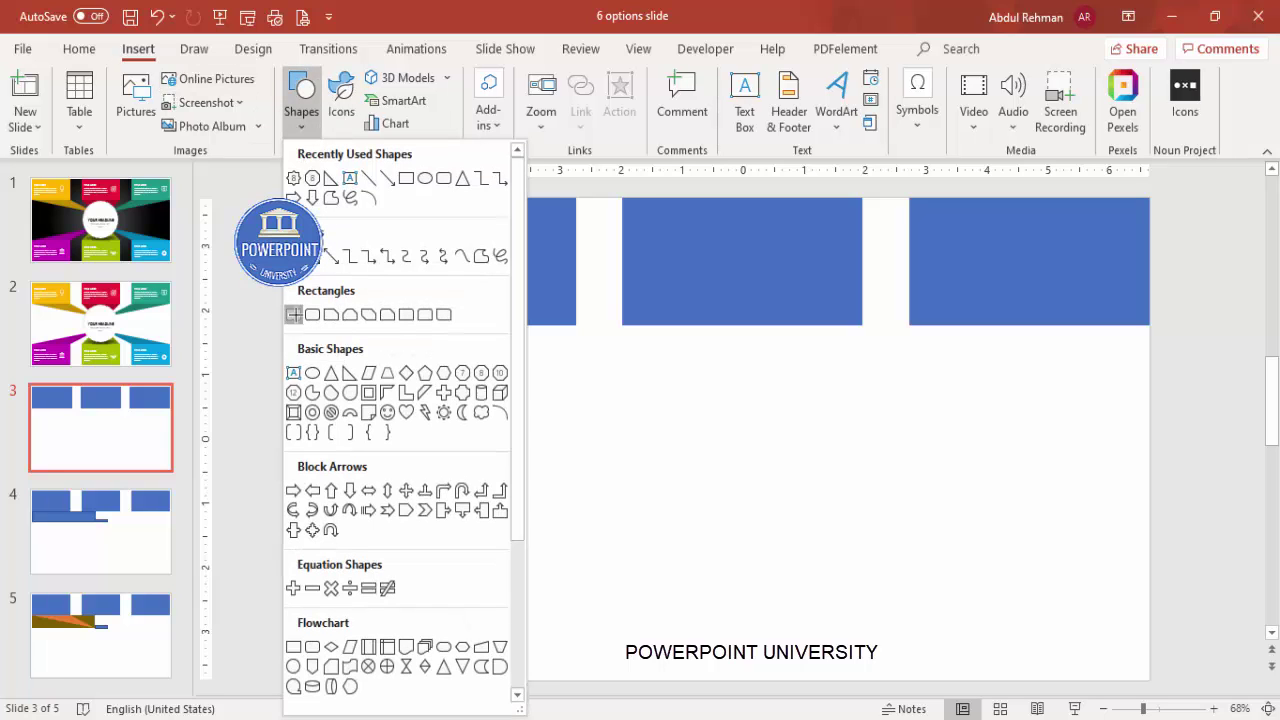
{"action": "left_click", "coordinate": [293, 315]}
{"action": "left_click_drag", "start_coordinate": [715, 399], "coordinate": [780, 417]}
Step: Turn on the guides and centre the small rectangle on the vertical guide
{"action": "left_click", "coordinate": [639, 49]}
{"action": "left_click", "coordinate": [392, 123]}
{"action": "left_click_drag", "start_coordinate": [764, 417], "coordinate": [756, 413]}
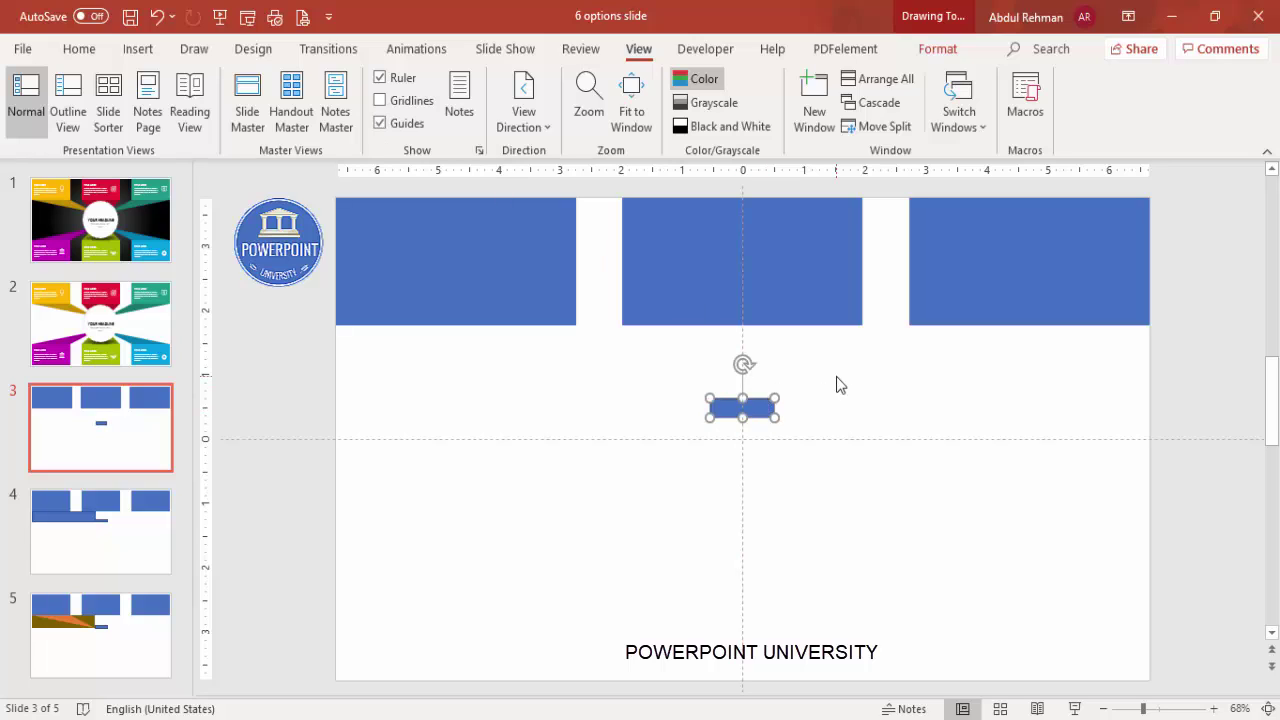
{"action": "left_click", "coordinate": [838, 385]}
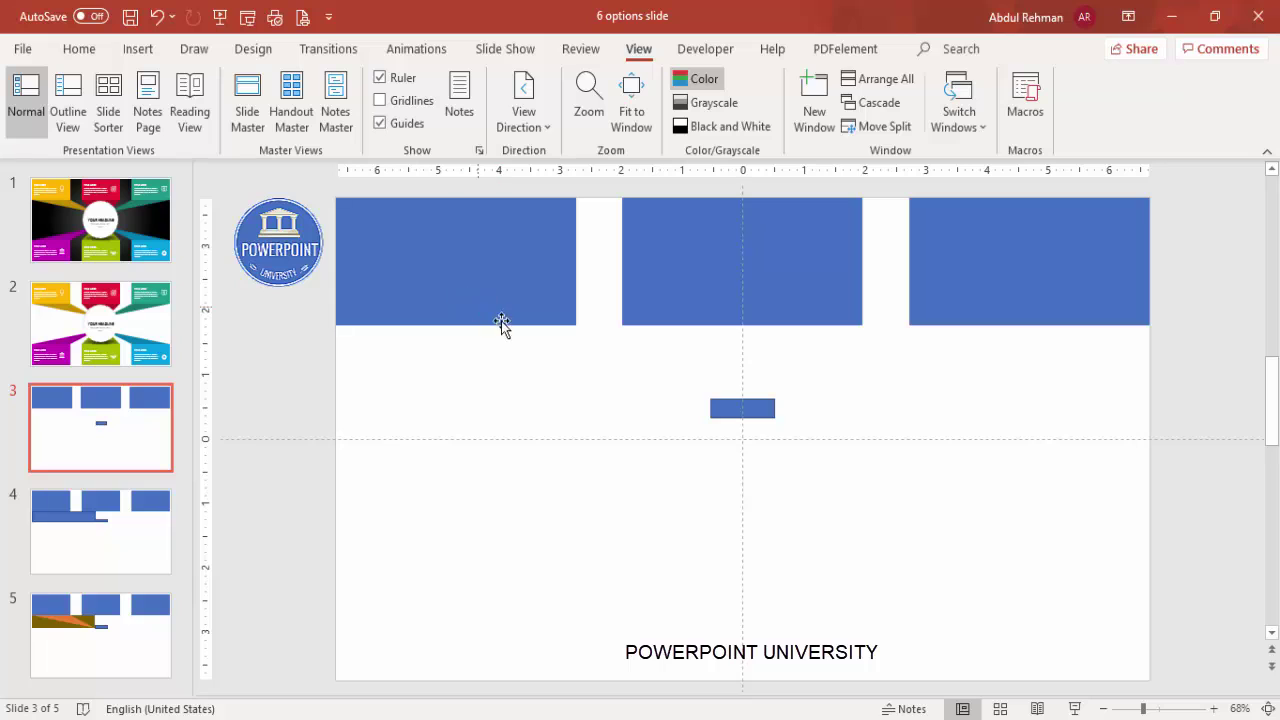
{"action": "left_click", "coordinate": [132, 57]}
Step: Draw a wide light gold rectangle under the left block, reaching the small bar, with no outline
{"action": "left_click", "coordinate": [298, 128]}
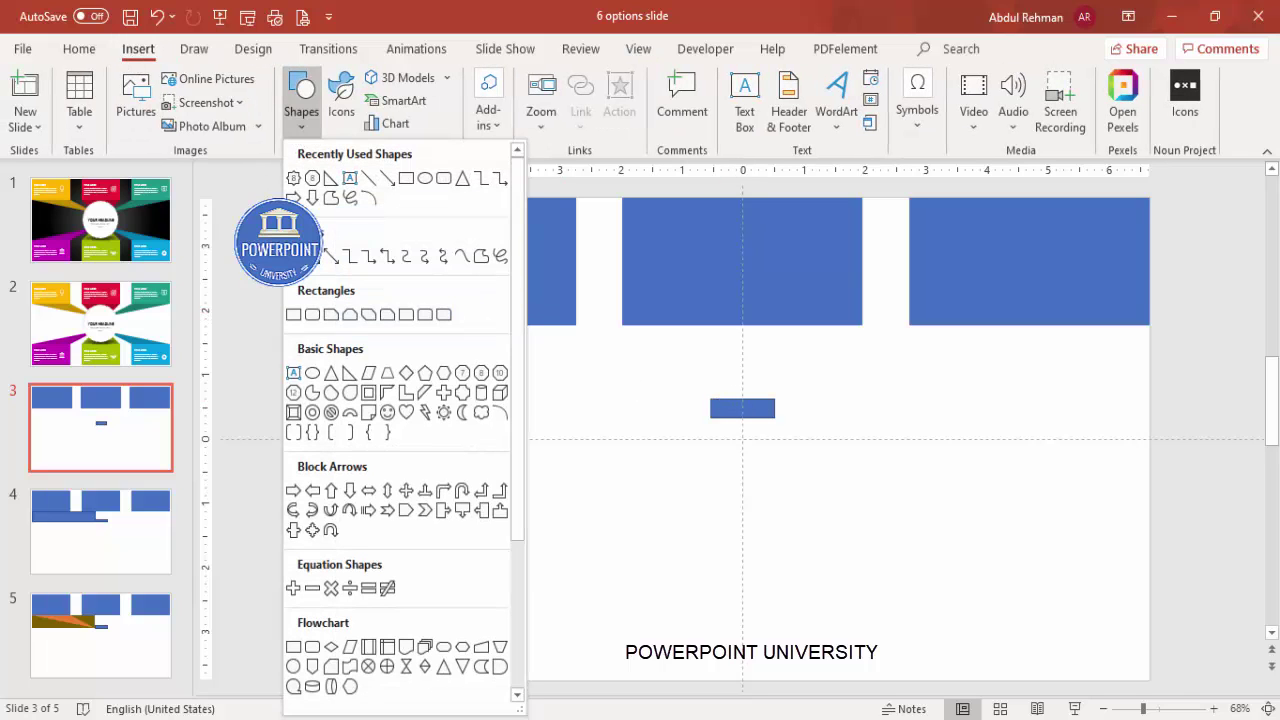
{"action": "left_click", "coordinate": [290, 318]}
{"action": "left_click_drag", "start_coordinate": [336, 324], "coordinate": [710, 418]}
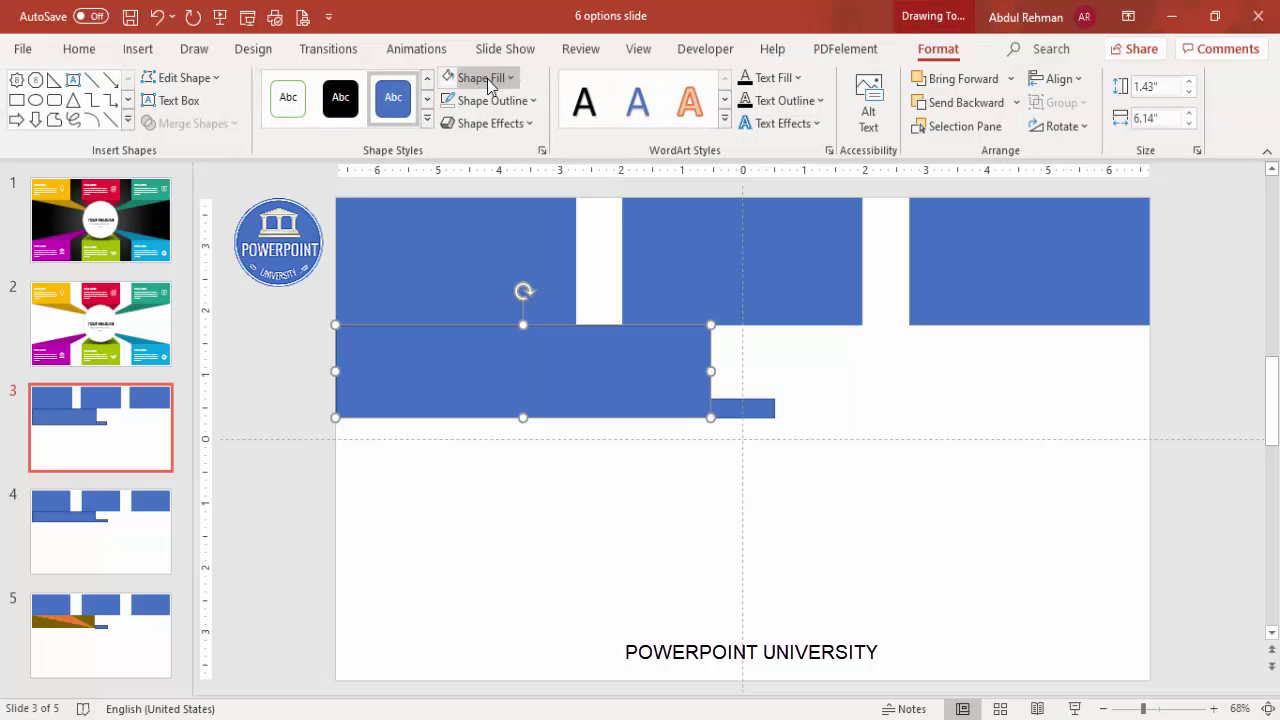
{"action": "left_click", "coordinate": [482, 78]}
{"action": "left_click", "coordinate": [559, 181]}
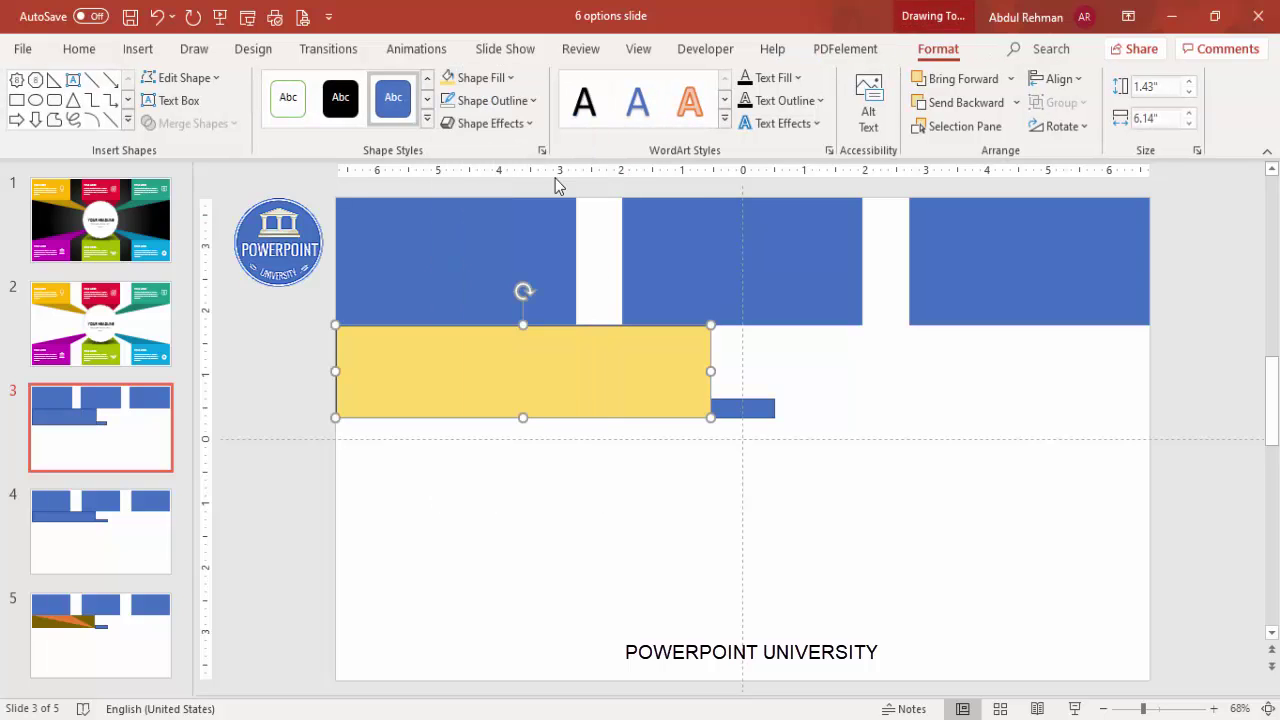
{"action": "left_click", "coordinate": [493, 100]}
{"action": "left_click", "coordinate": [505, 378]}
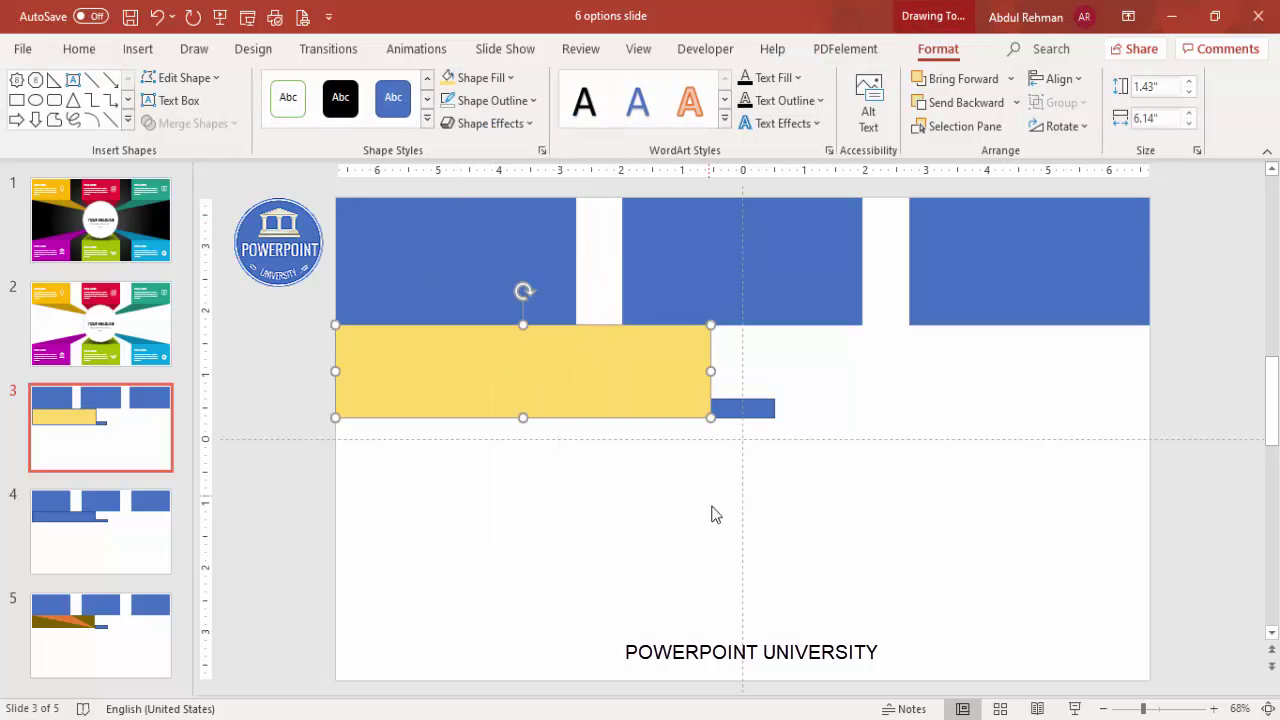
{"action": "left_click", "coordinate": [707, 499]}
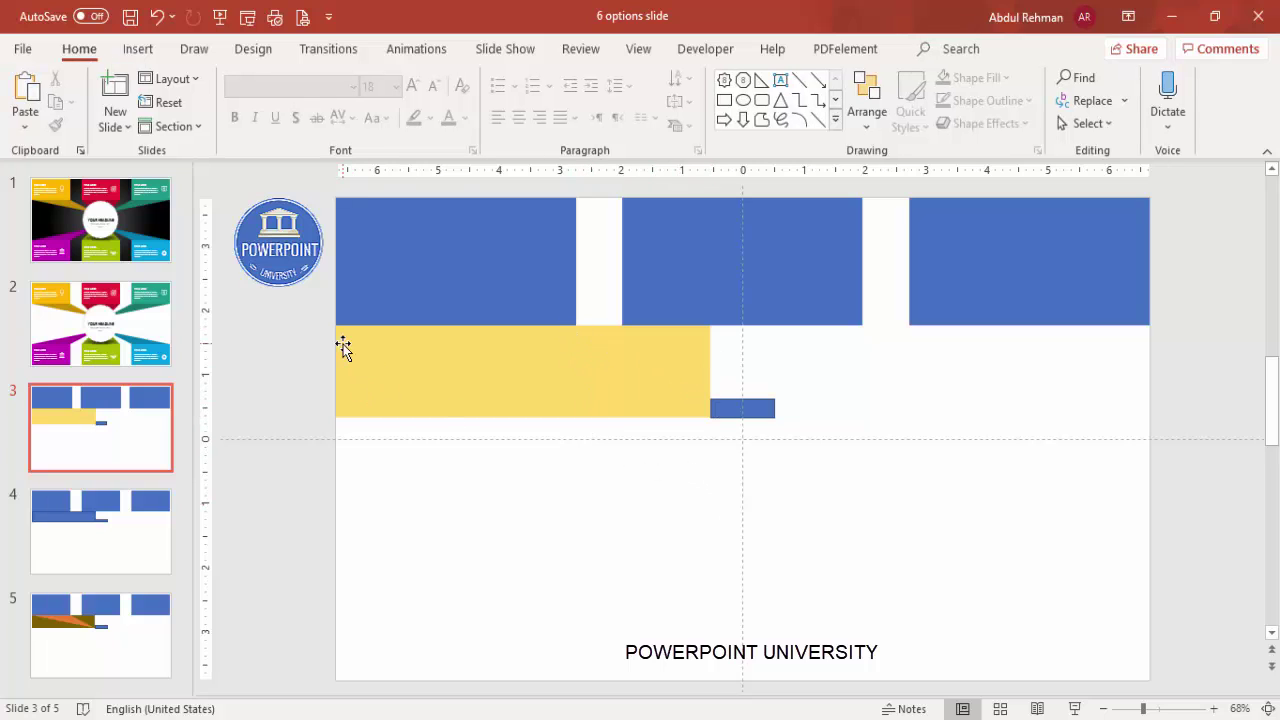
Step: Draw an outline-free, darker blue right triangle over the gold rectangle's right end
{"action": "left_click", "coordinate": [138, 48]}
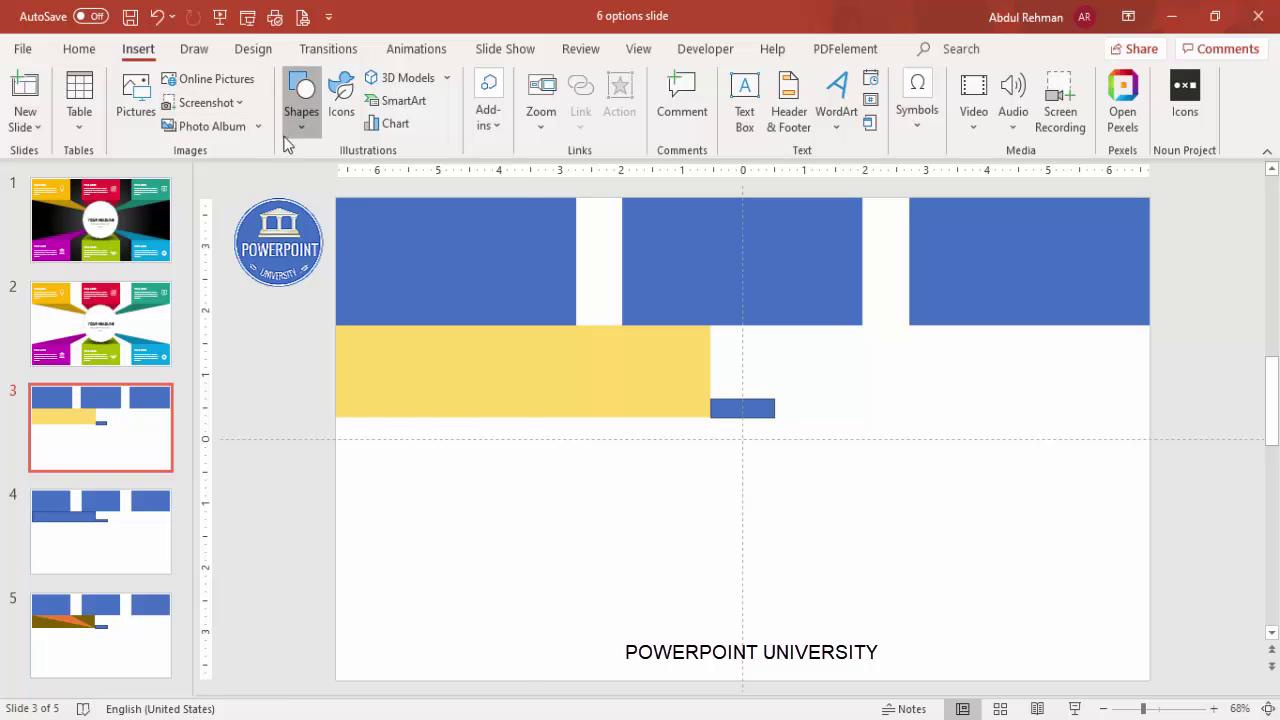
{"action": "left_click", "coordinate": [300, 115]}
{"action": "left_click", "coordinate": [352, 385]}
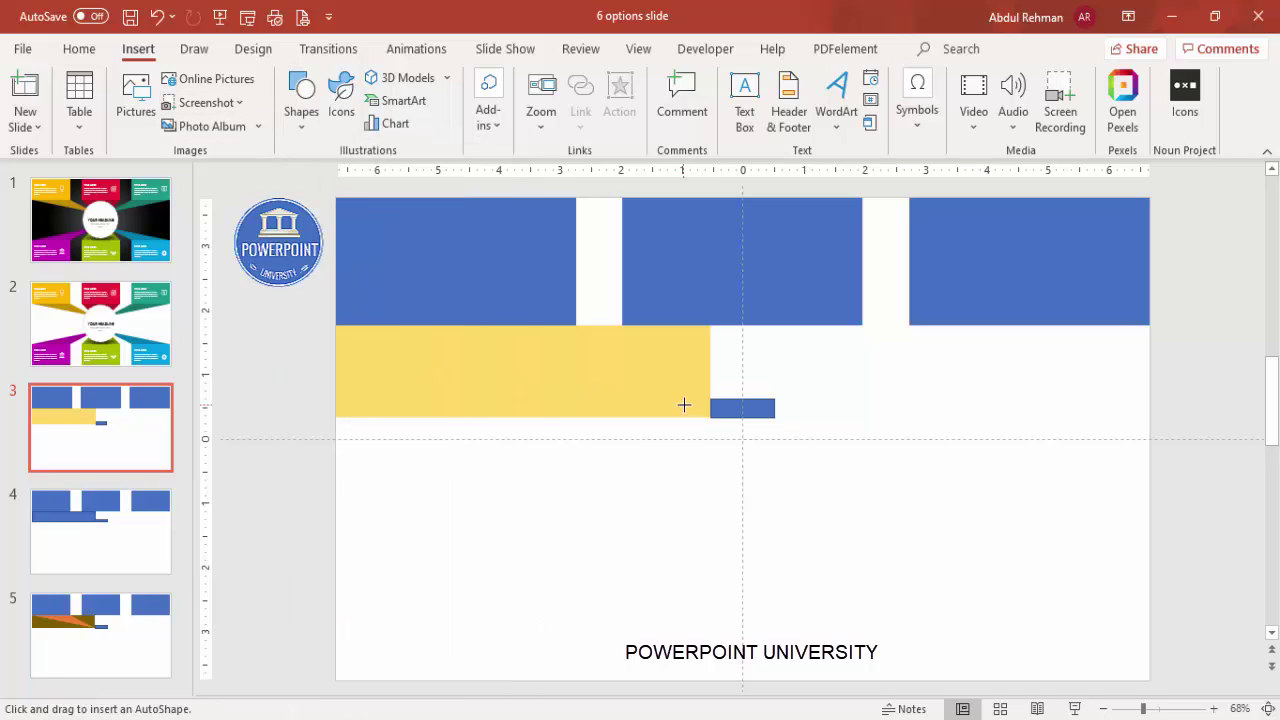
{"action": "left_click_drag", "start_coordinate": [708, 416], "coordinate": [576, 324]}
{"action": "left_click", "coordinate": [480, 78]}
{"action": "left_click", "coordinate": [510, 105]}
{"action": "left_click", "coordinate": [510, 101]}
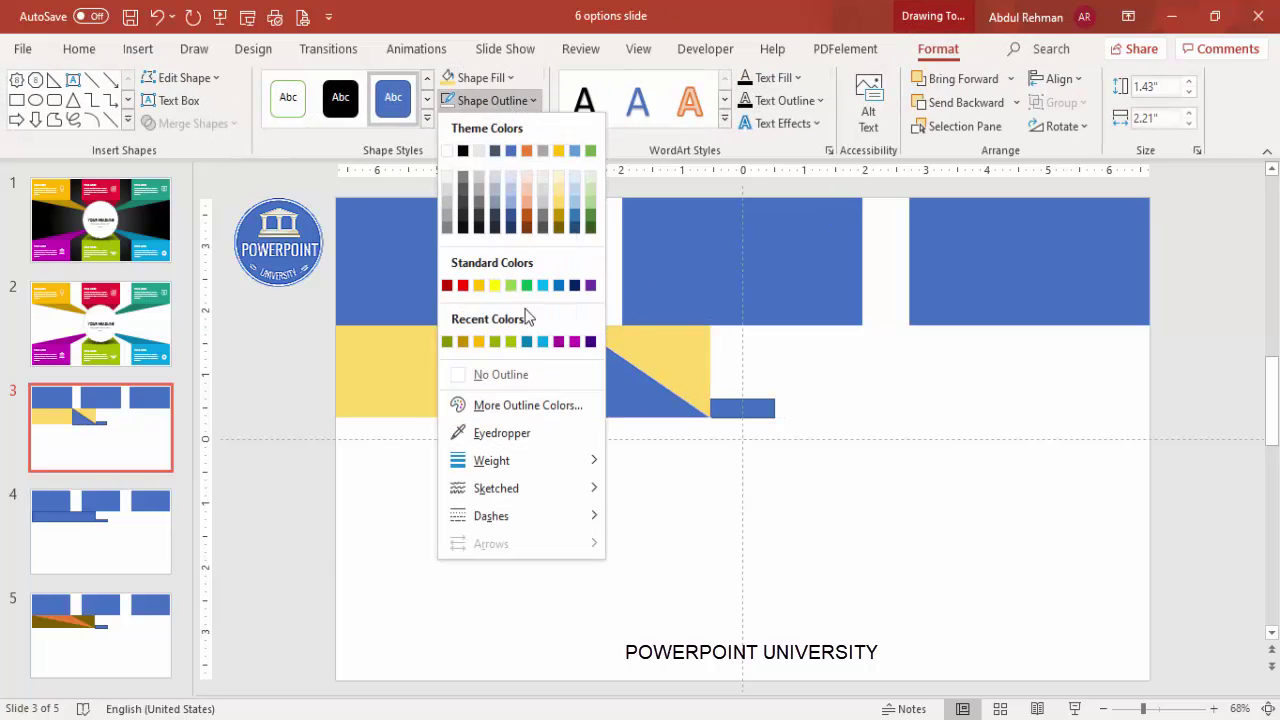
{"action": "left_click", "coordinate": [531, 374]}
{"action": "left_click", "coordinate": [480, 78]}
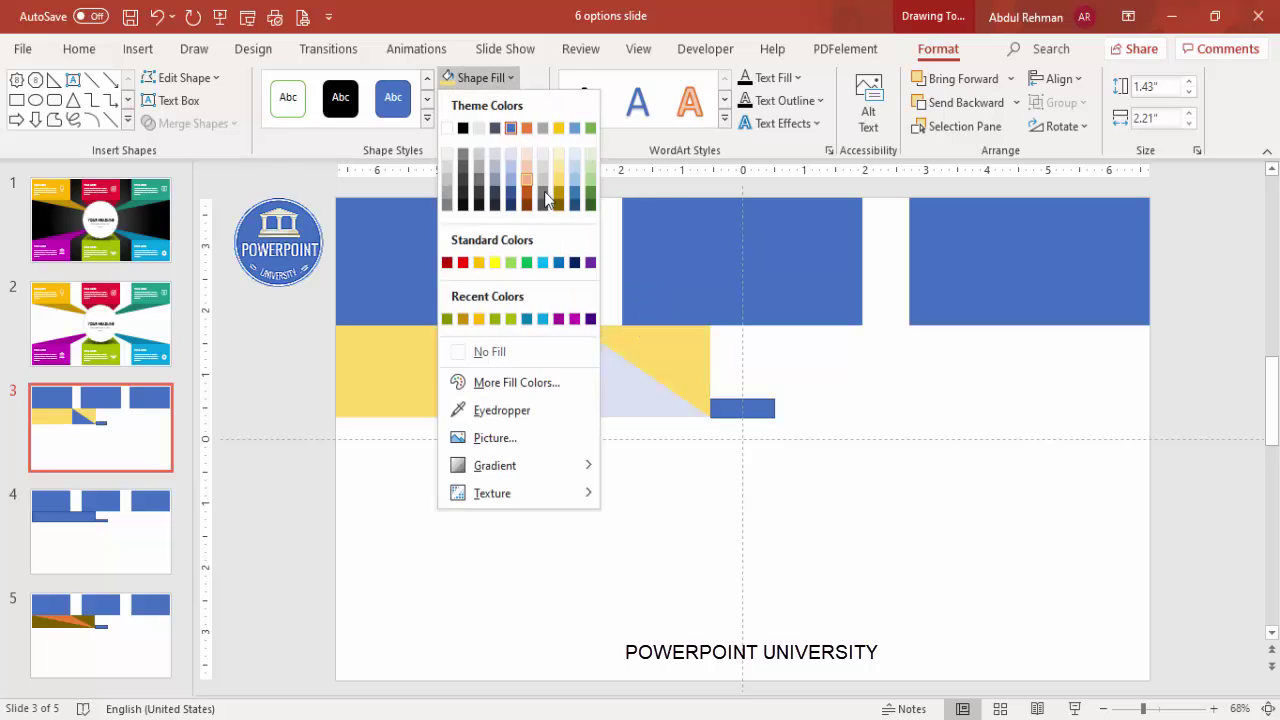
{"action": "left_click", "coordinate": [573, 196]}
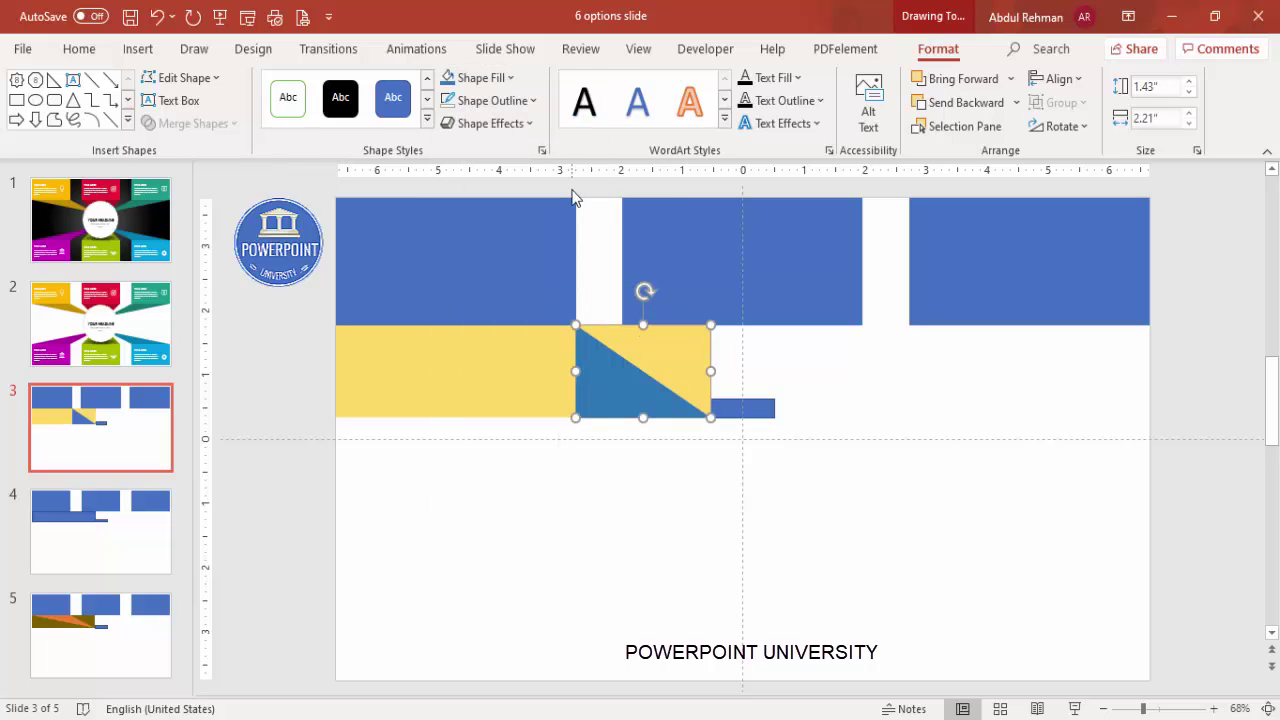
Step: Flip the triangle horizontally and vertically and align it with the yellow band's right edge
{"action": "left_click", "coordinate": [1079, 130]}
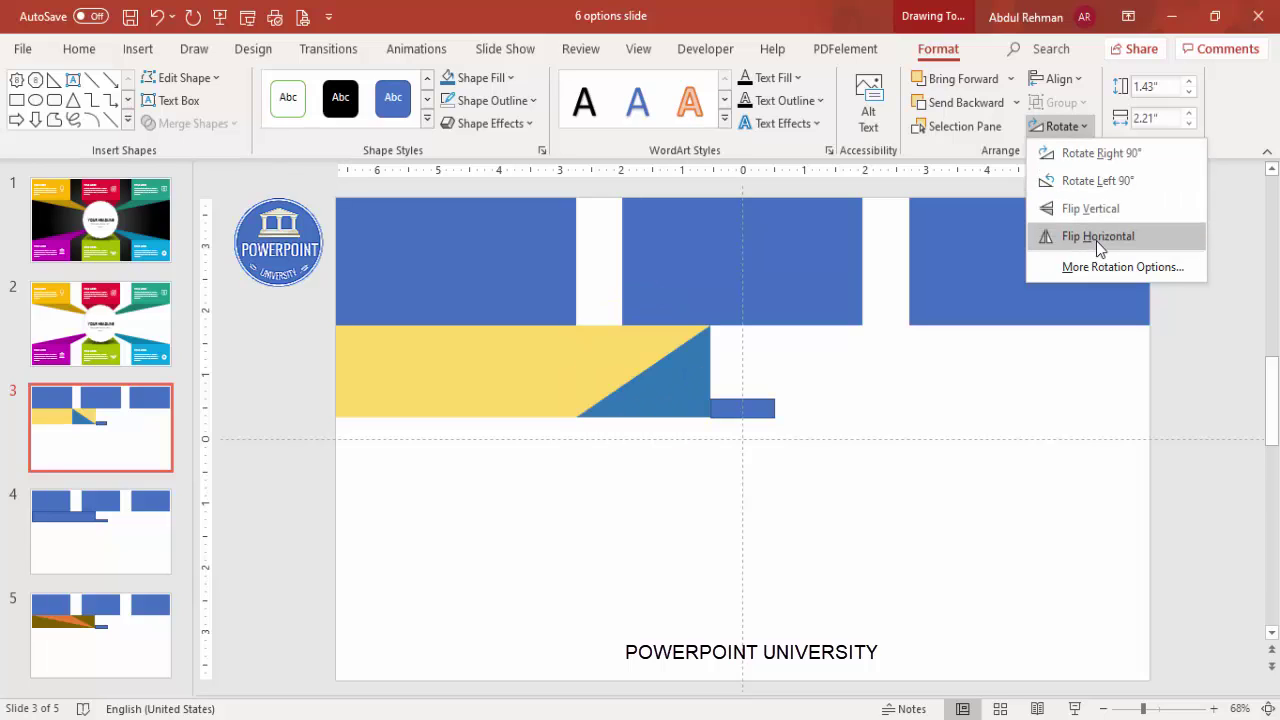
{"action": "left_click", "coordinate": [1097, 241]}
{"action": "left_click", "coordinate": [1064, 127]}
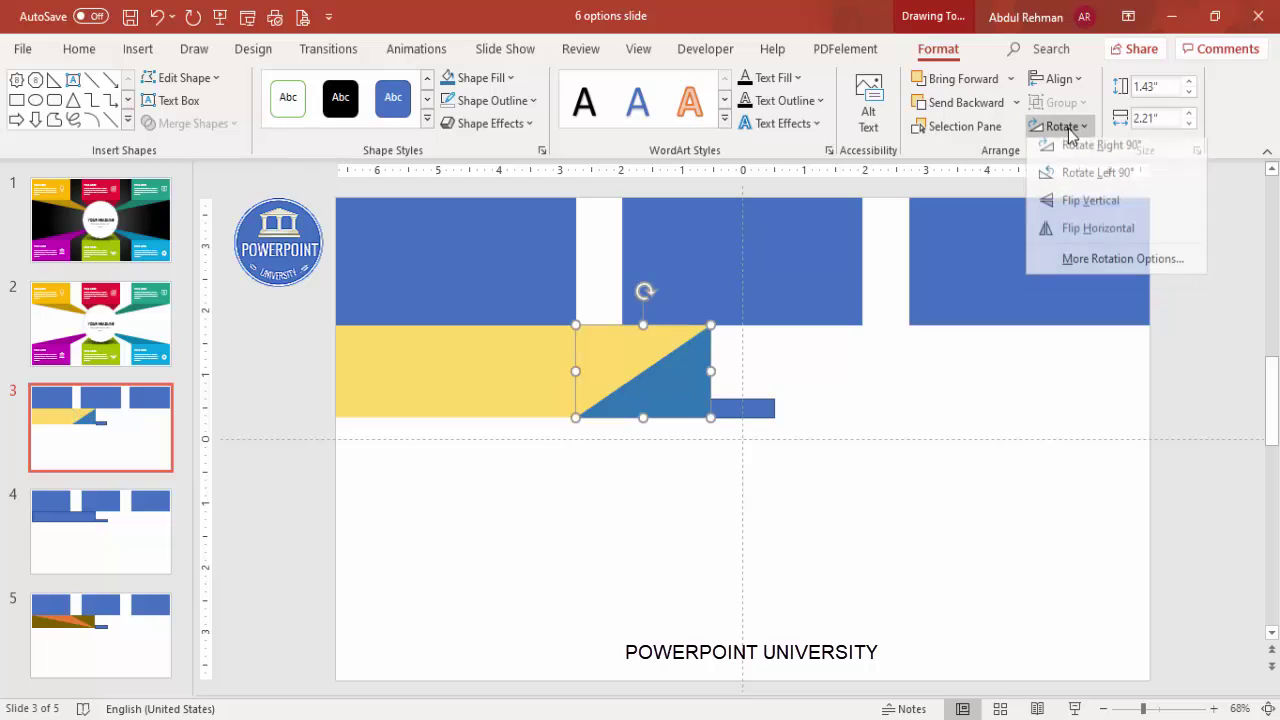
{"action": "left_click", "coordinate": [1079, 208]}
{"action": "left_click_drag", "start_coordinate": [636, 350], "coordinate": [643, 354]}
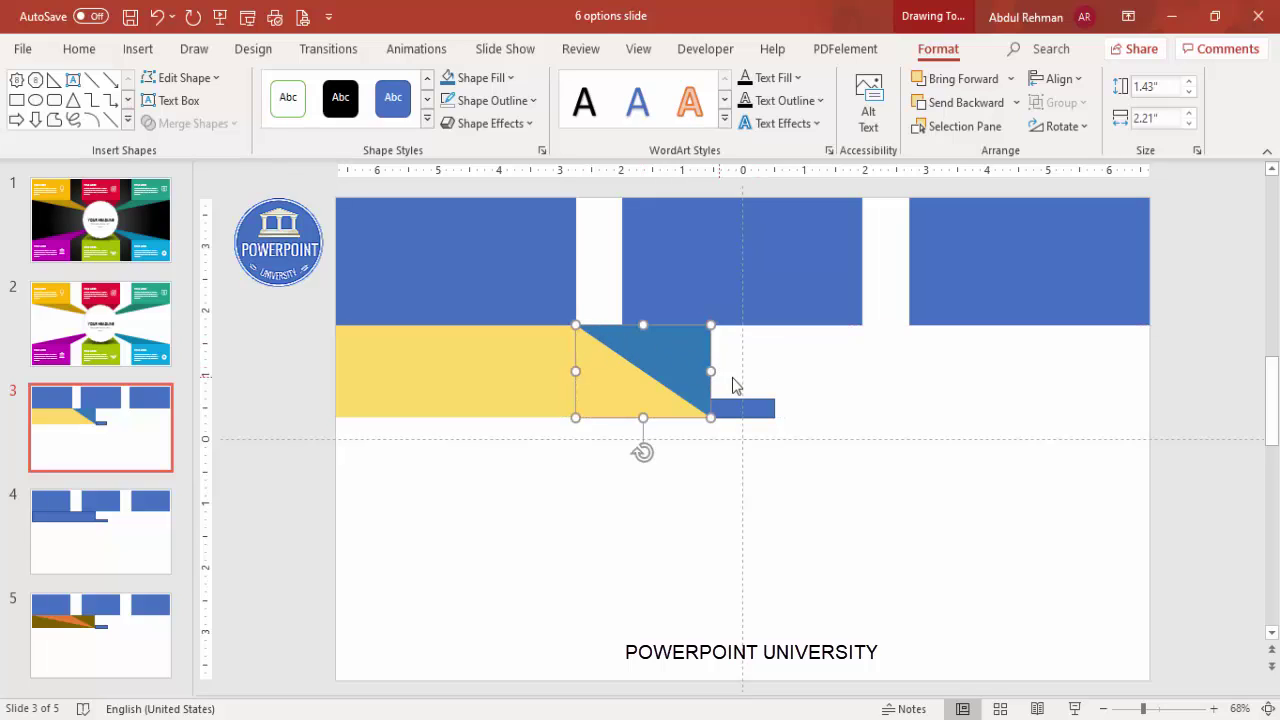
{"action": "mouse_move", "coordinate": [710, 371]}
{"action": "left_mouse_down"}
{"action": "mouse_move", "coordinate": [731, 369]}
{"action": "mouse_move", "coordinate": [710, 372]}
{"action": "left_mouse_up"}
Step: Copy the blue triangle, flip it both ways, and stretch it to the slide's left edge
{"action": "left_click", "coordinate": [740, 370]}
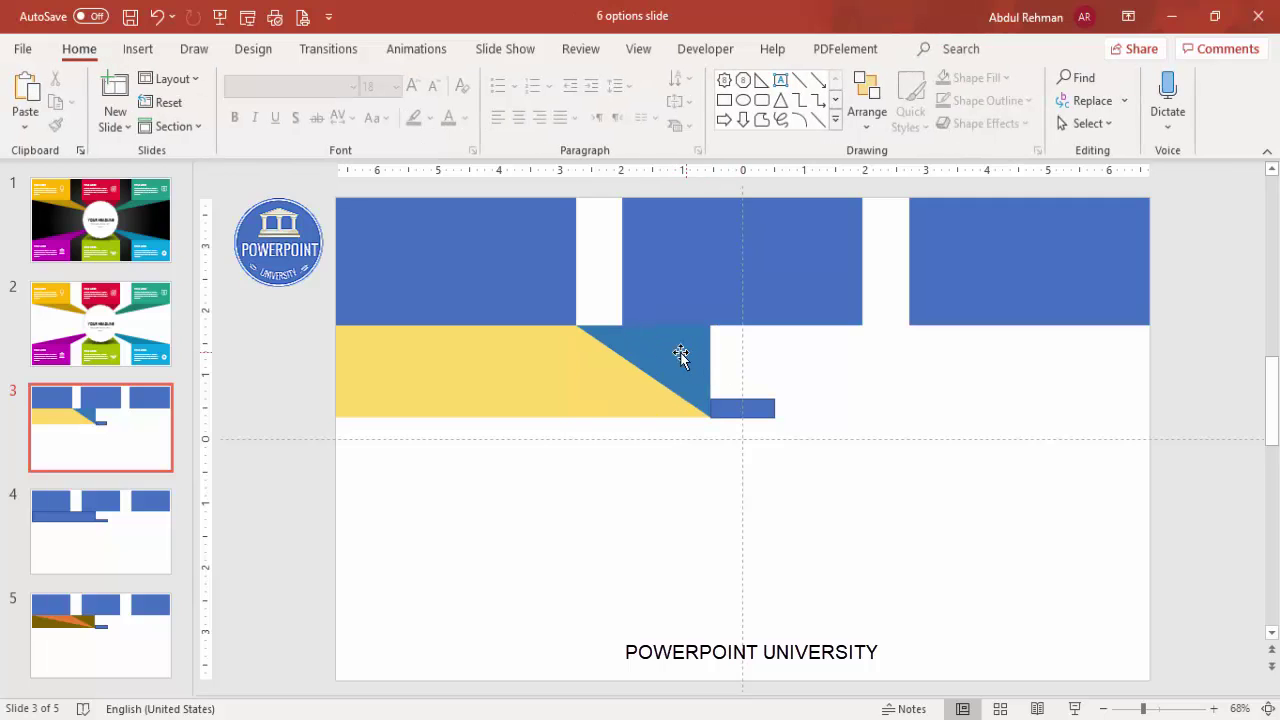
{"action": "left_click", "coordinate": [680, 352]}
{"action": "left_click_drag", "start_coordinate": [671, 366], "coordinate": [459, 388]}
{"action": "left_click", "coordinate": [1066, 127]}
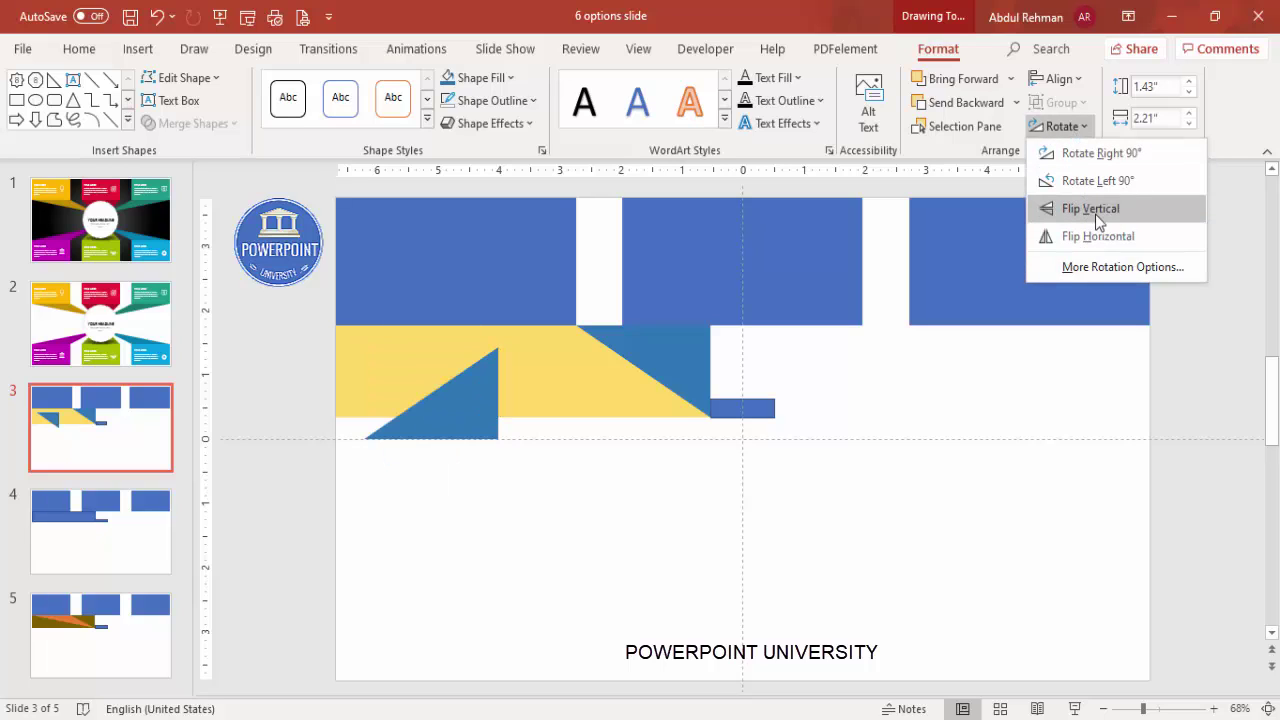
{"action": "left_click", "coordinate": [1095, 236]}
{"action": "left_click", "coordinate": [1062, 126]}
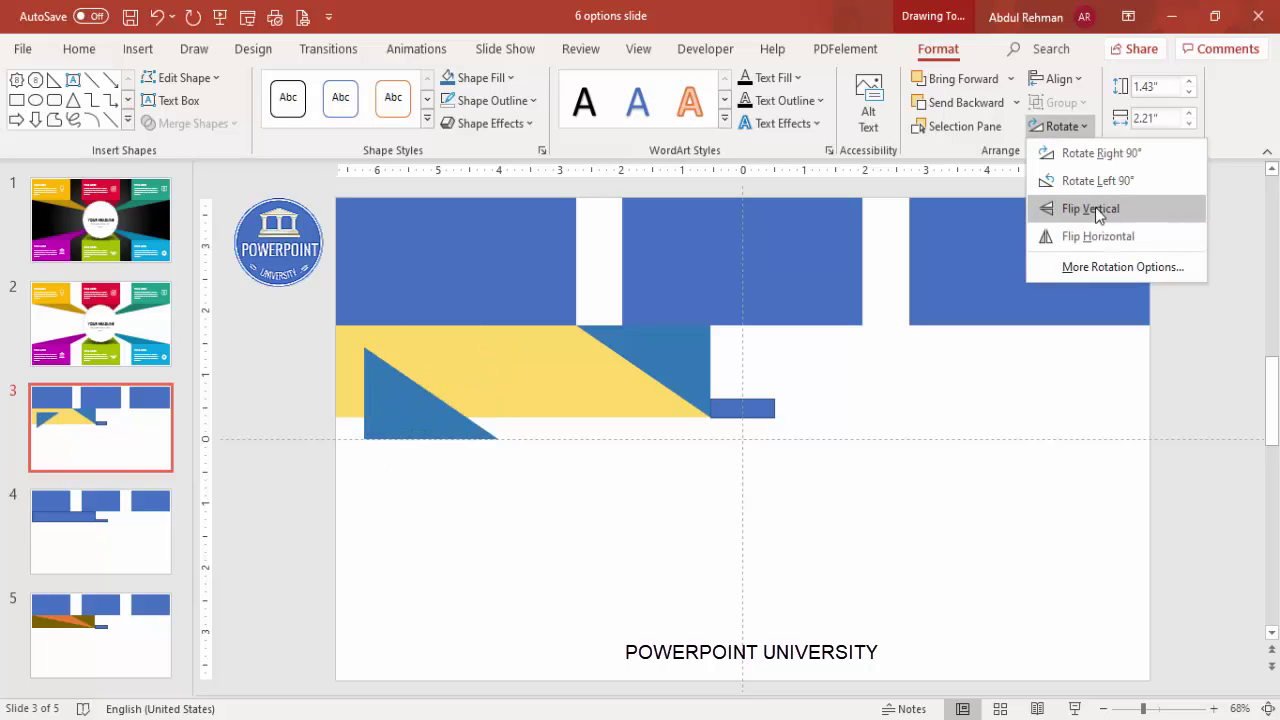
{"action": "left_click", "coordinate": [1095, 207]}
{"action": "left_click_drag", "start_coordinate": [380, 380], "coordinate": [716, 371]}
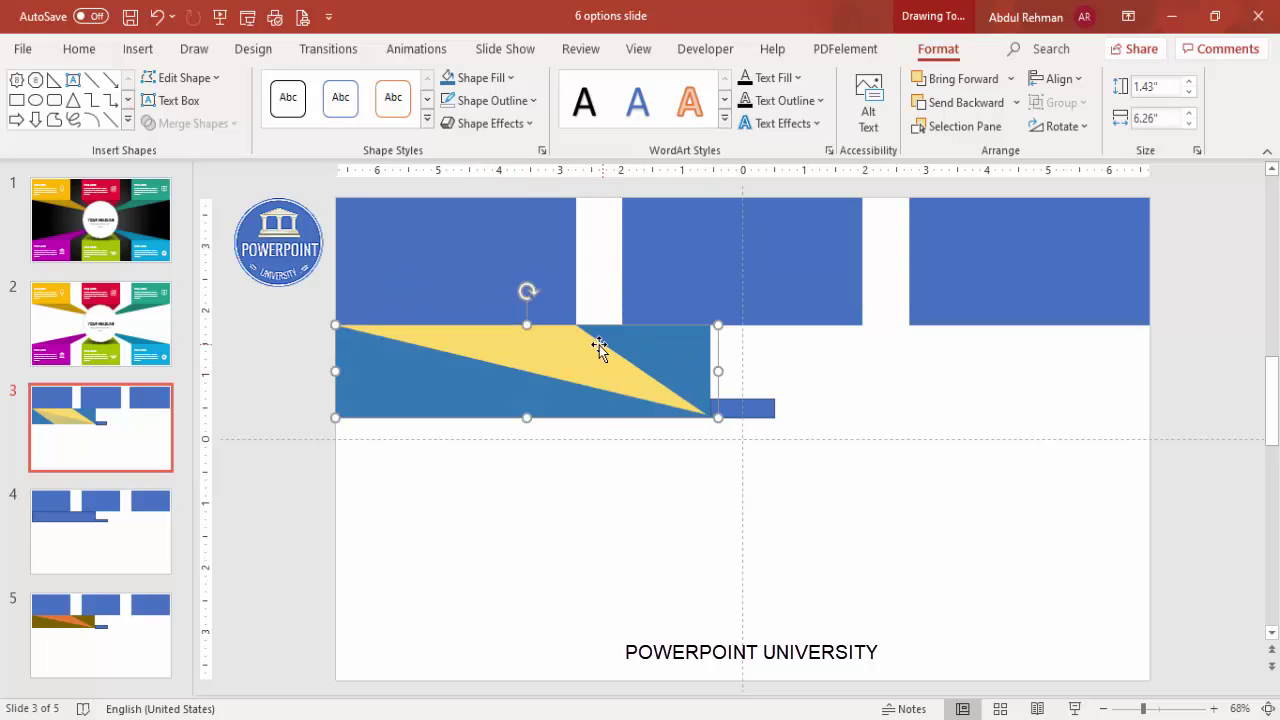
Step: Subtract the right triangle, then the long triangle, from the yellow band using Merge Shapes
{"action": "left_click", "coordinate": [597, 494]}
{"action": "left_click", "coordinate": [548, 355]}
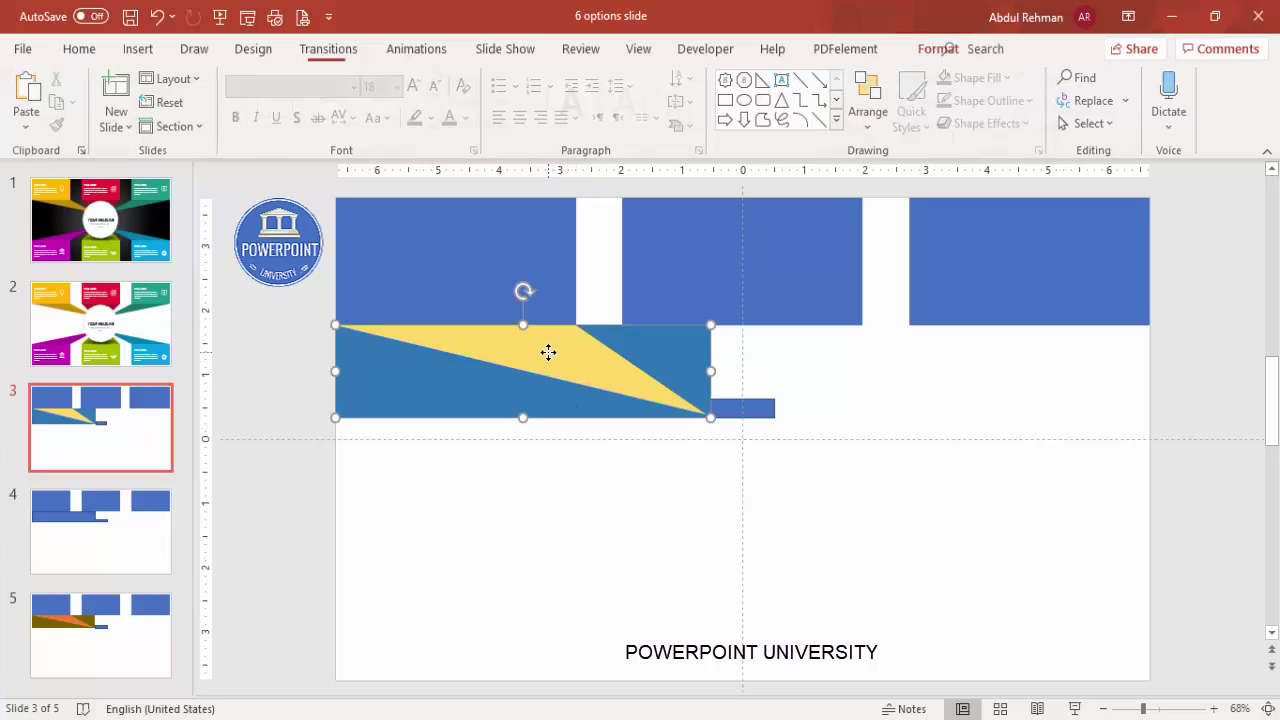
{"action": "left_click", "coordinate": [671, 348], "text": "shift"}
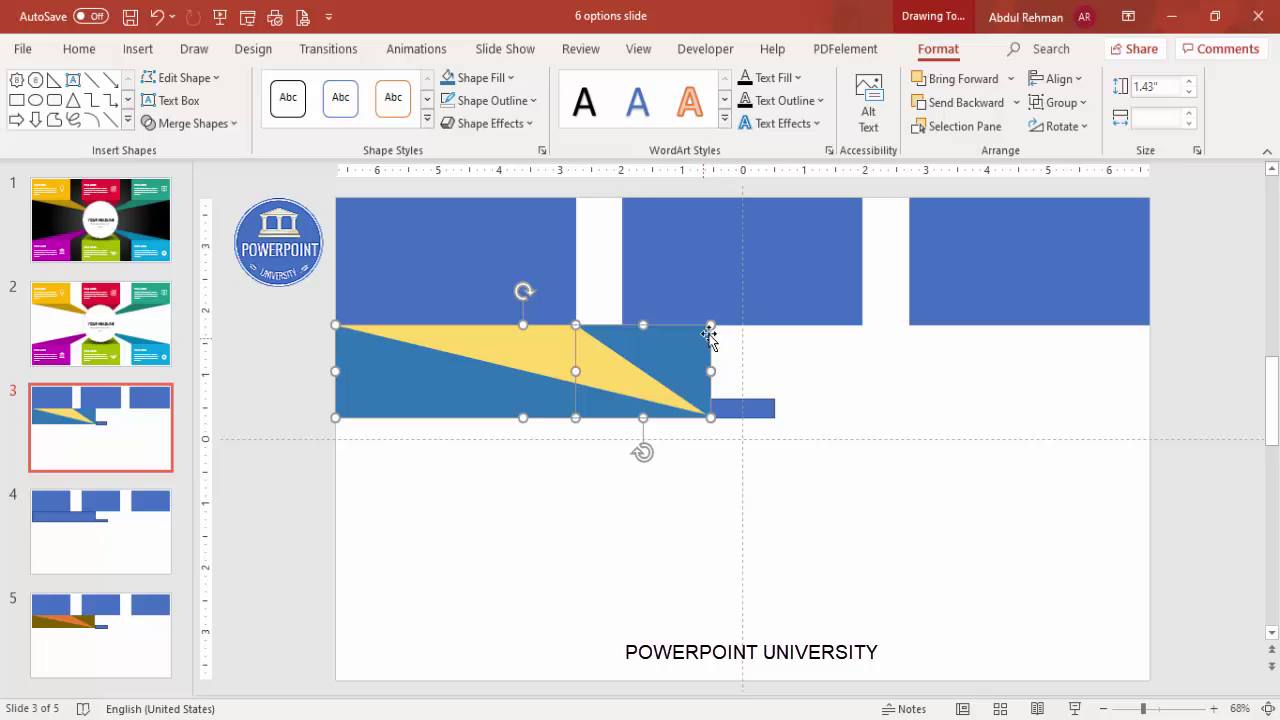
{"action": "left_click", "coordinate": [177, 124]}
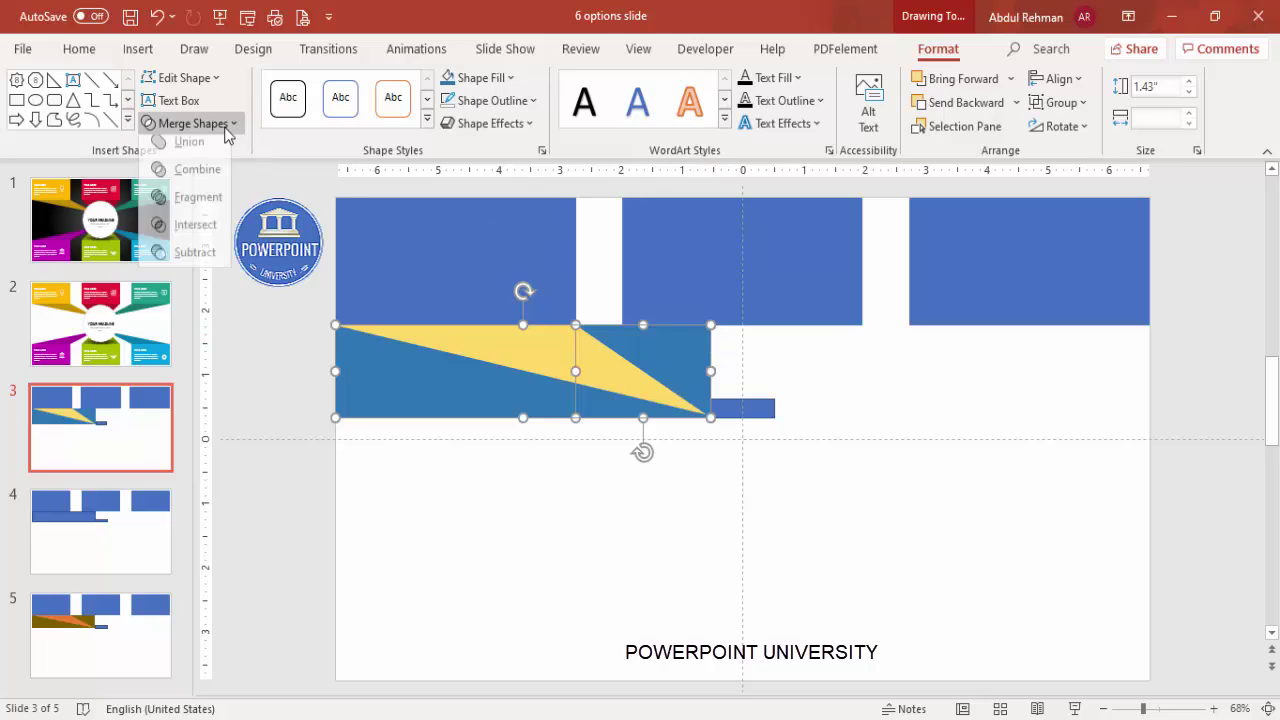
{"action": "left_click", "coordinate": [196, 261]}
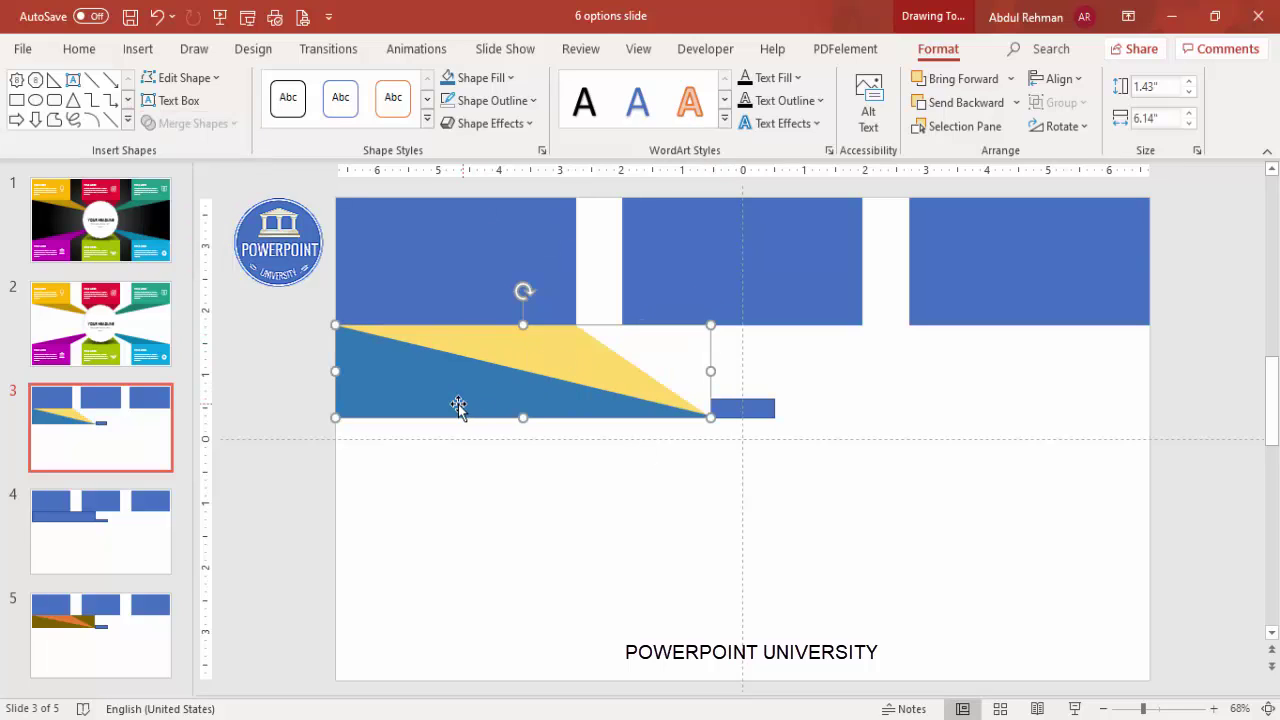
{"action": "left_click", "coordinate": [380, 380], "text": "shift"}
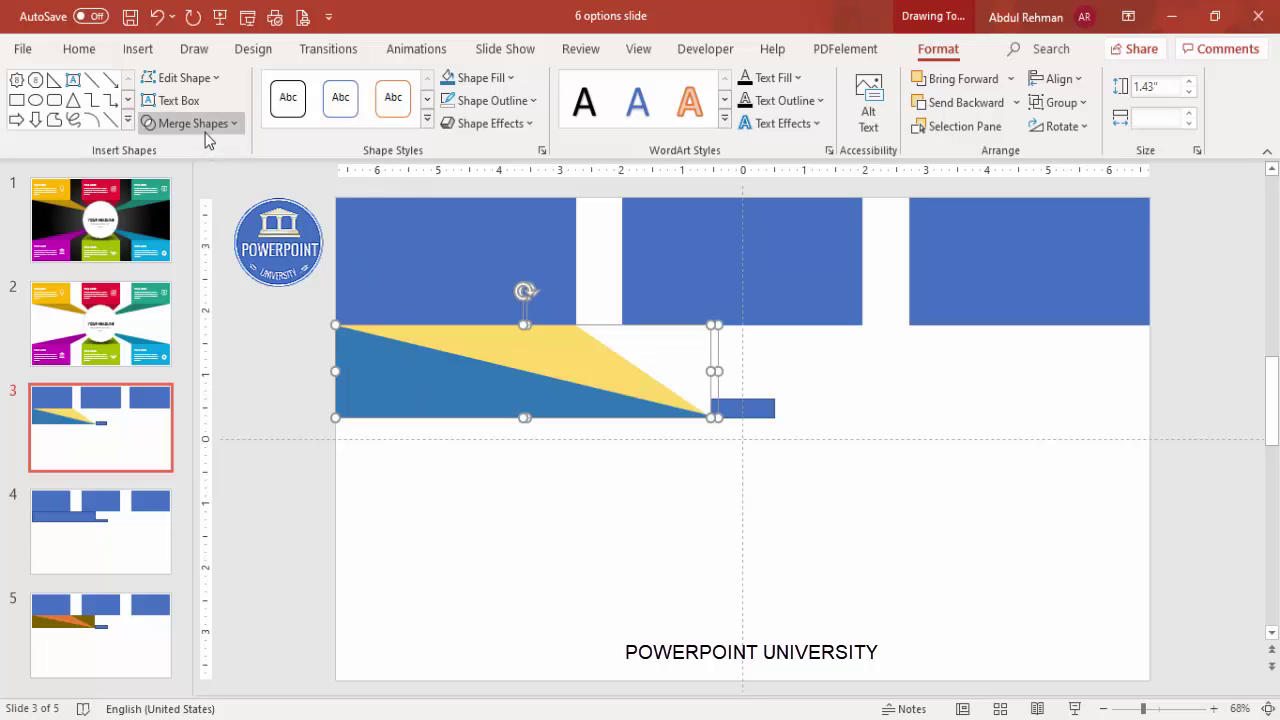
{"action": "left_click", "coordinate": [200, 124]}
{"action": "left_click", "coordinate": [195, 262]}
{"action": "left_click", "coordinate": [550, 408]}
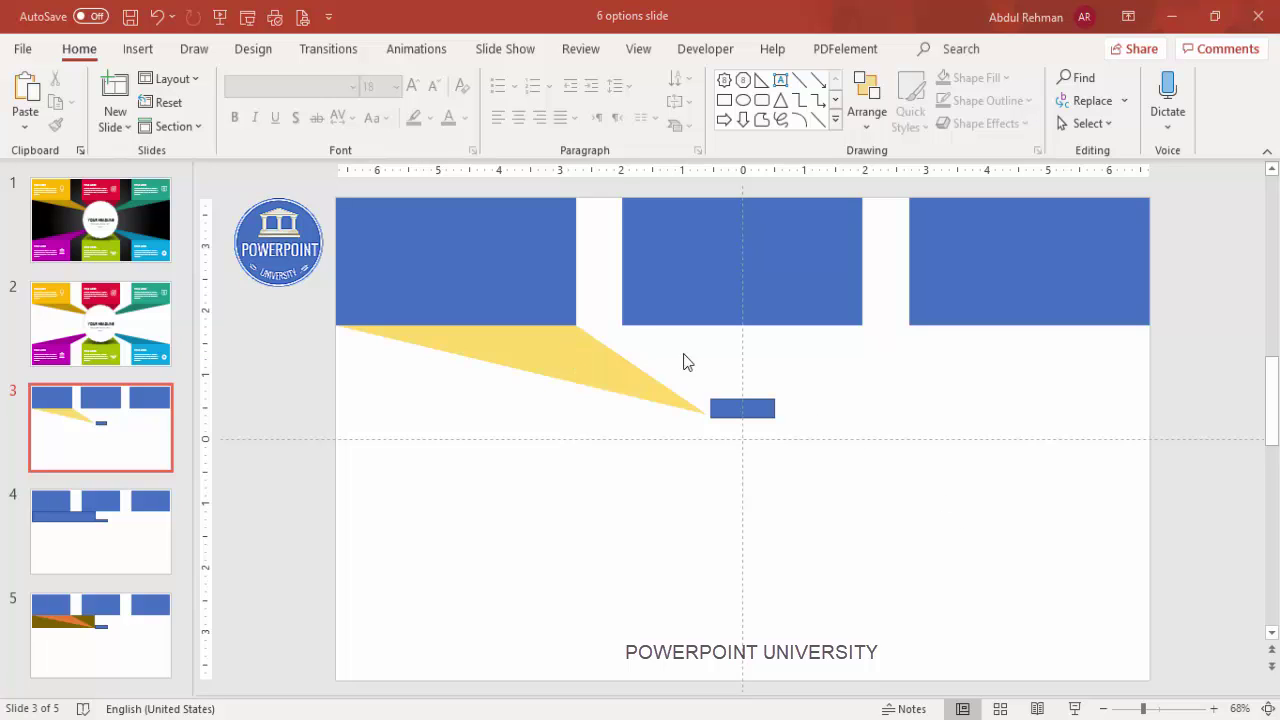
Step: Draw an outline-free gold rectangle beneath the middle header block
{"action": "left_click", "coordinate": [138, 49]}
{"action": "left_click", "coordinate": [295, 122]}
{"action": "left_click", "coordinate": [294, 312]}
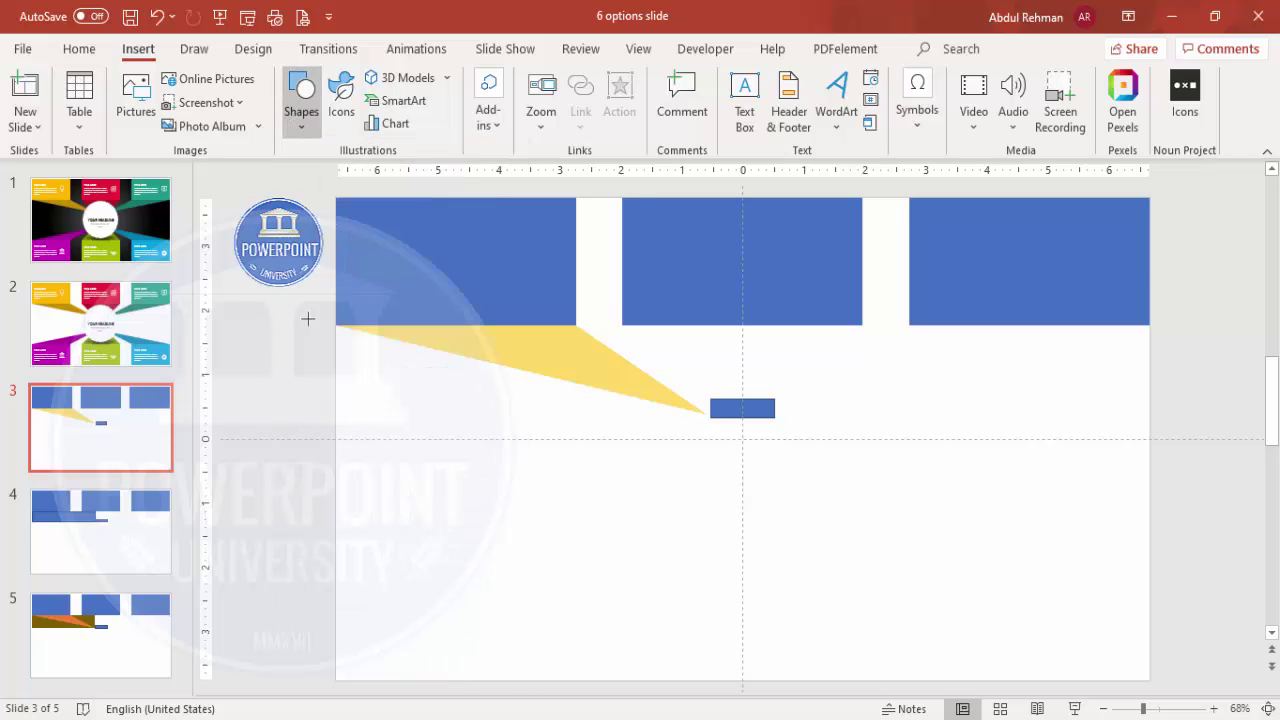
{"action": "left_click_drag", "start_coordinate": [621, 325], "coordinate": [863, 418]}
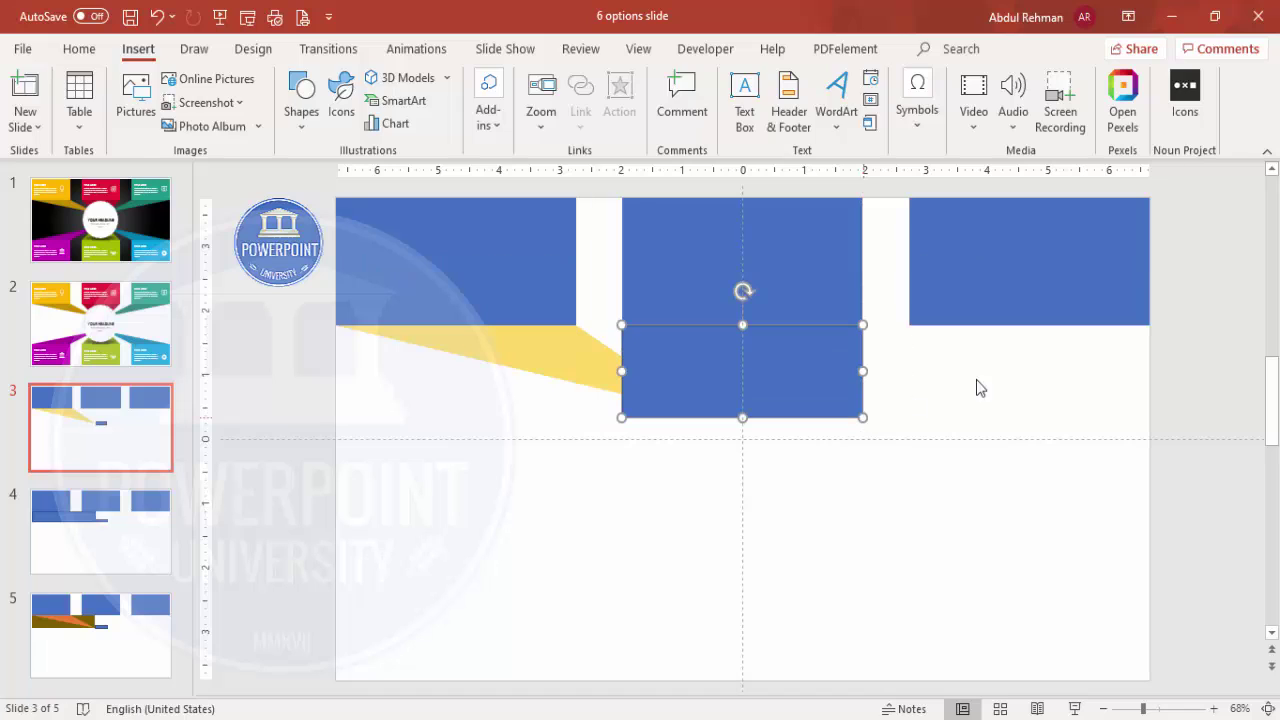
{"action": "left_click", "coordinate": [479, 78]}
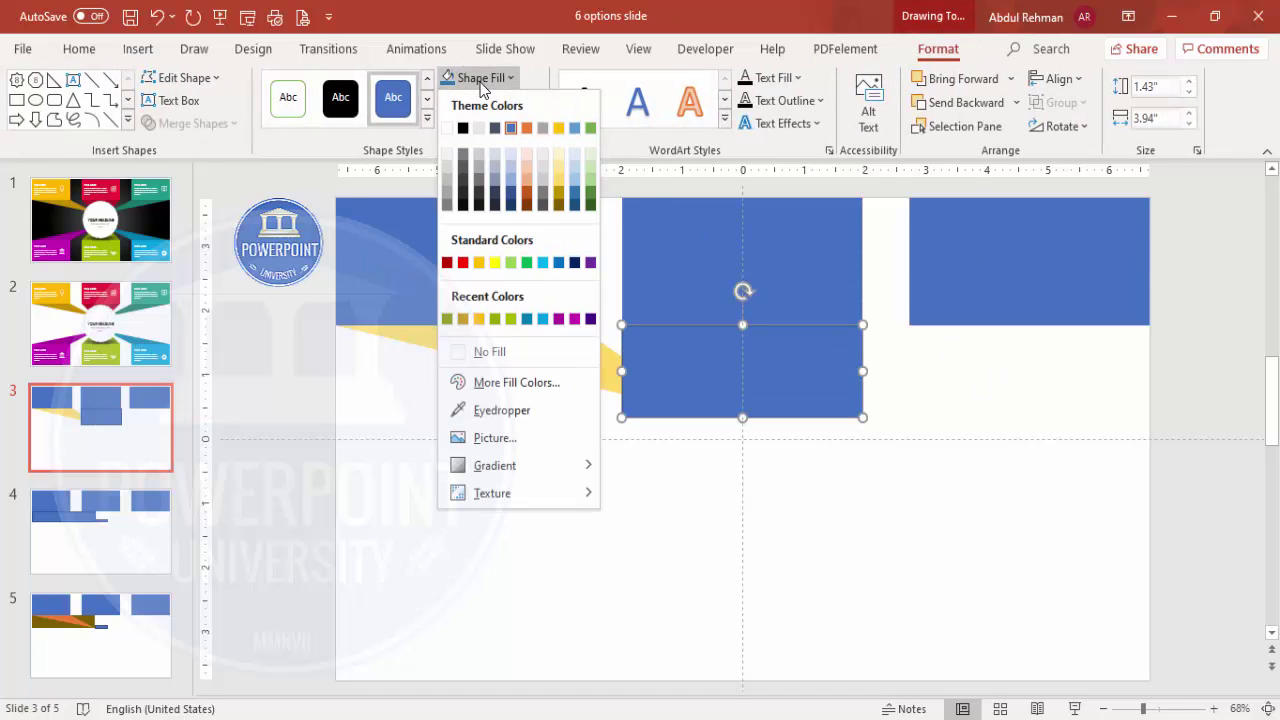
{"action": "left_click", "coordinate": [493, 100]}
{"action": "left_click", "coordinate": [493, 100]}
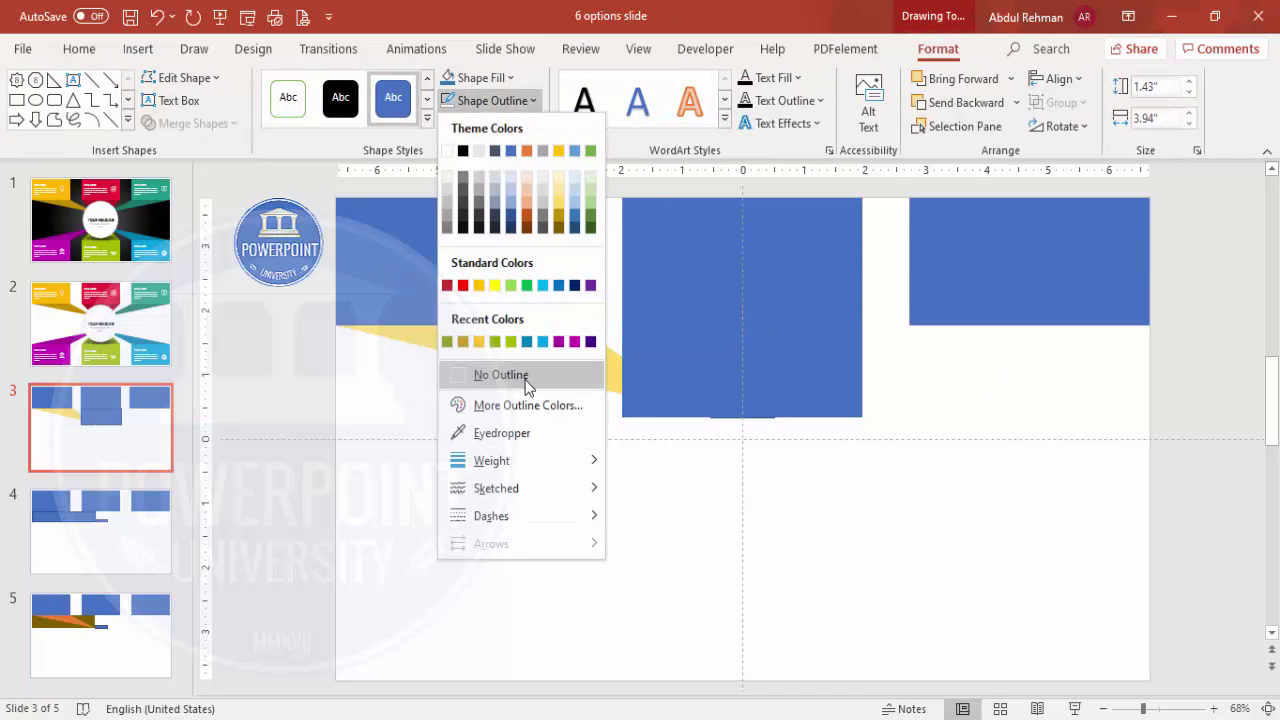
{"action": "left_click", "coordinate": [523, 380]}
{"action": "left_click", "coordinate": [490, 78]}
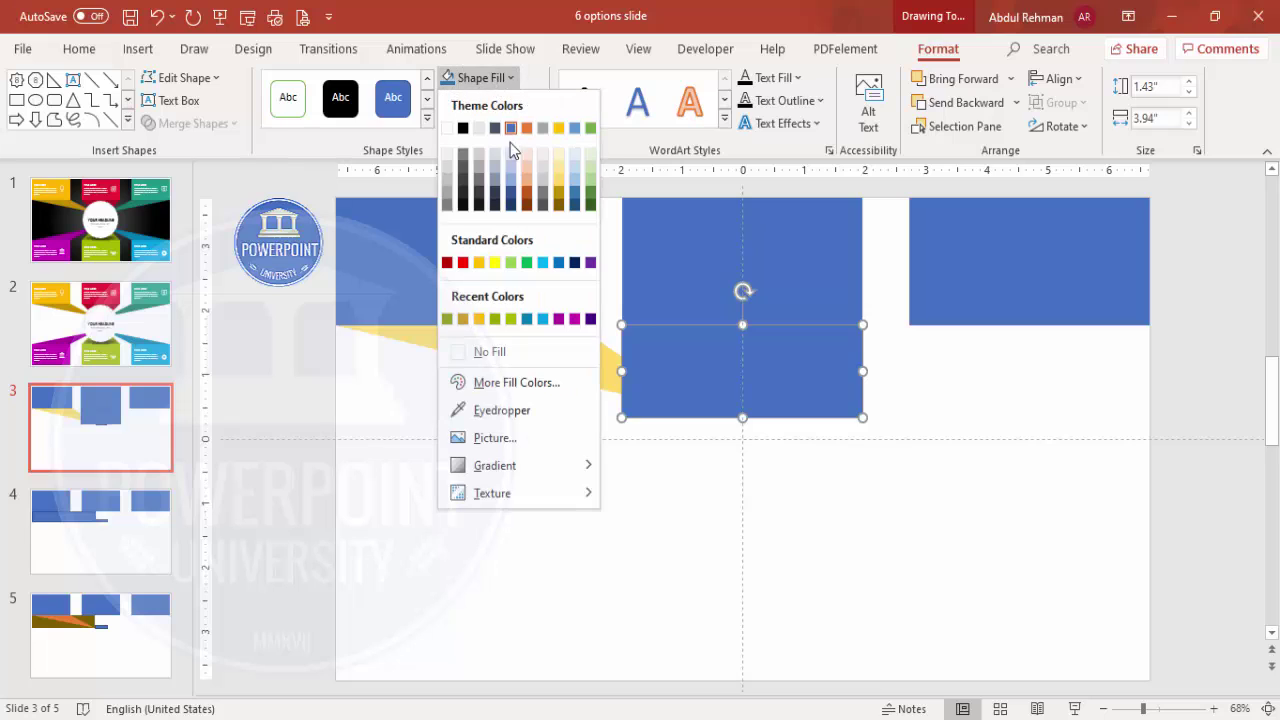
{"action": "left_click", "coordinate": [561, 178]}
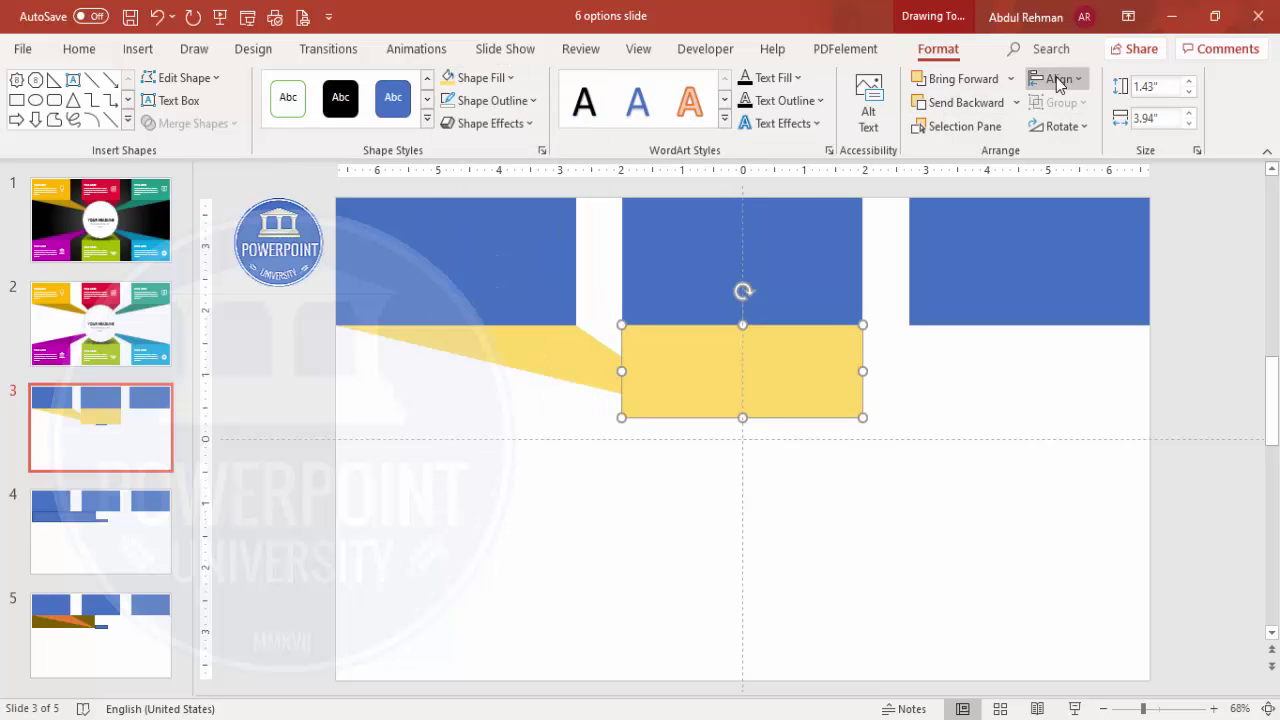
Step: Send the rectangle behind the small blue bar and change its fill to light blue
{"action": "left_click", "coordinate": [1000, 104]}
{"action": "left_click", "coordinate": [803, 489]}
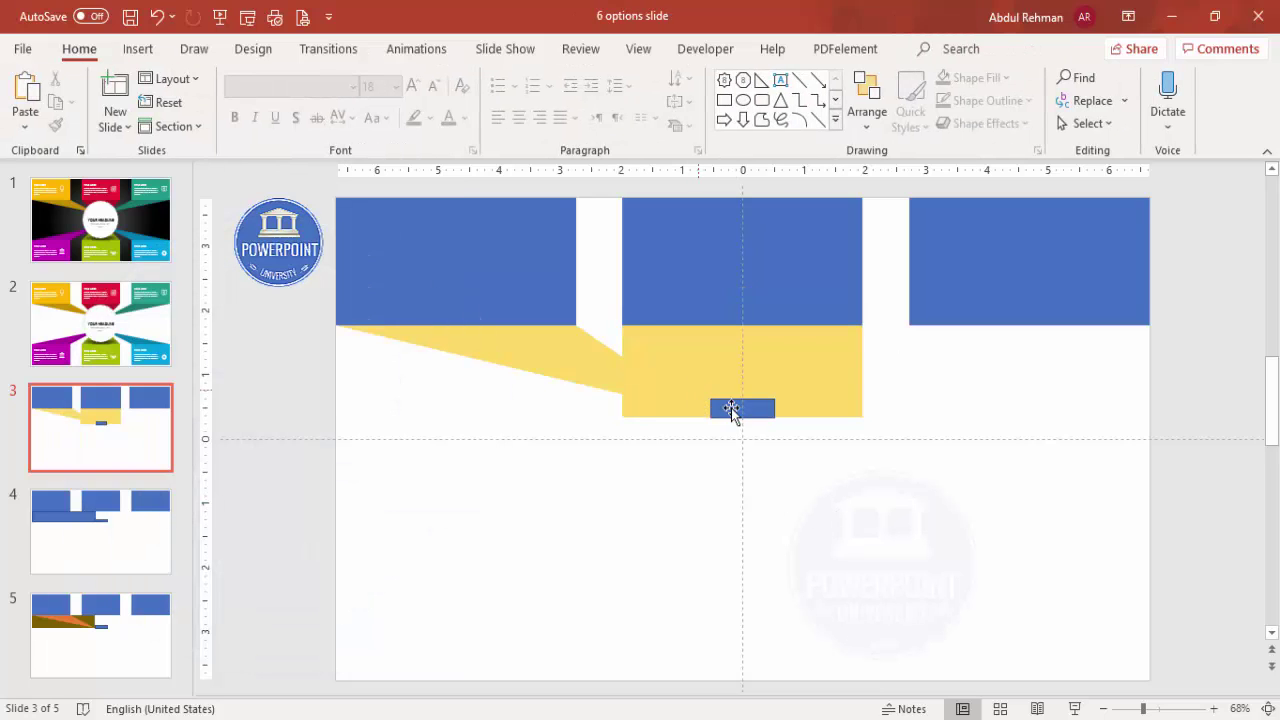
{"action": "double_click", "coordinate": [674, 354]}
{"action": "left_click", "coordinate": [509, 78]}
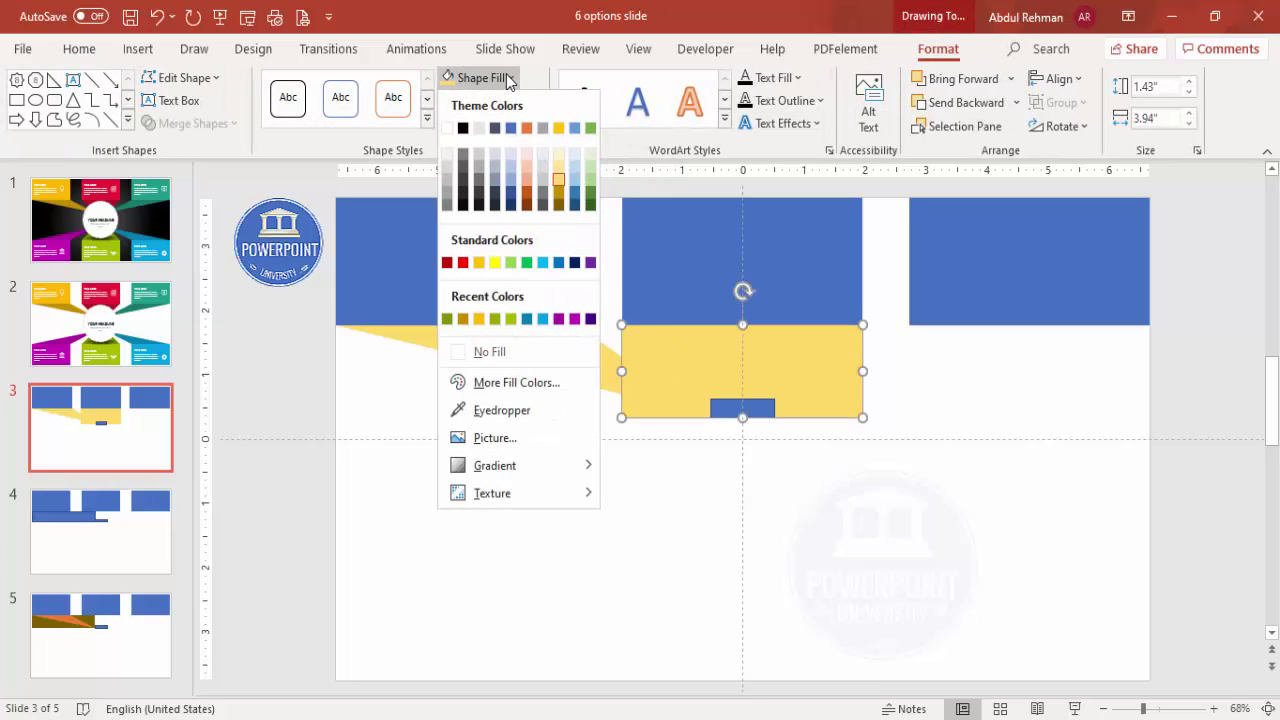
{"action": "left_click", "coordinate": [574, 199]}
{"action": "left_click", "coordinate": [740, 478]}
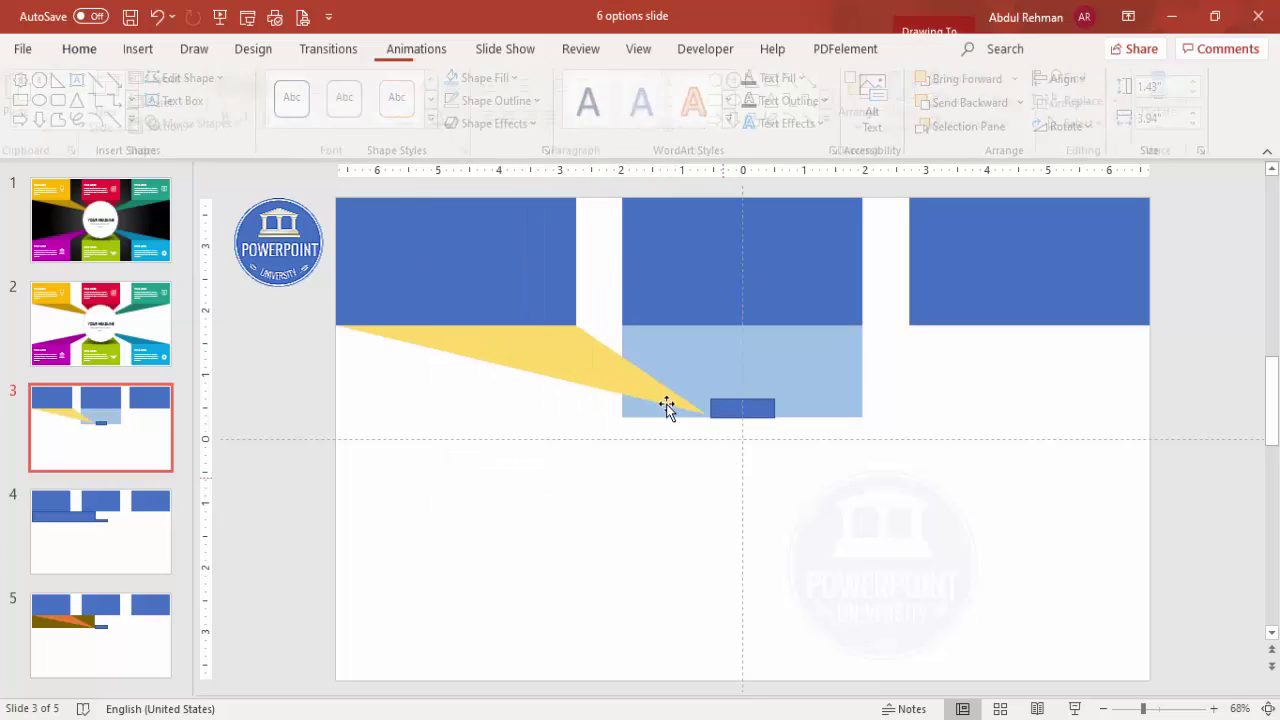
Step: Draw an outline-free dark blue right triangle in the light-blue rectangle's lower-left corner
{"action": "left_click", "coordinate": [138, 48]}
{"action": "left_click", "coordinate": [301, 115]}
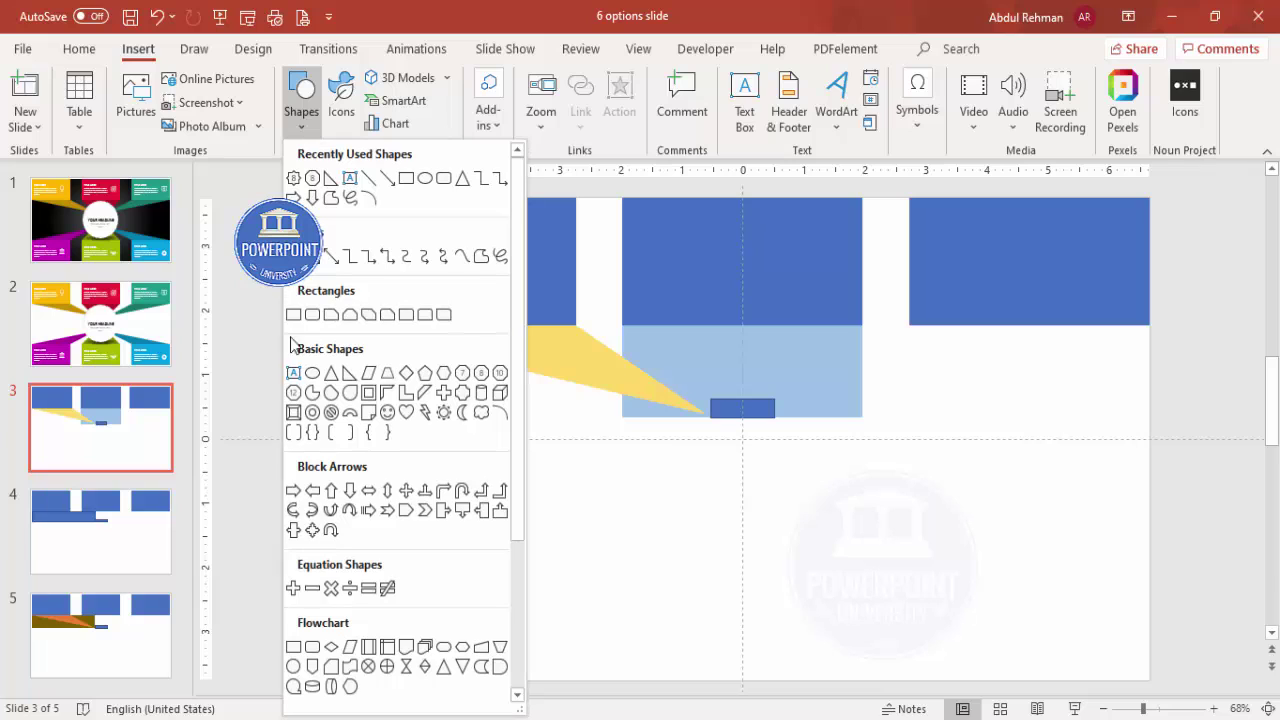
{"action": "left_click", "coordinate": [343, 386]}
{"action": "left_click_drag", "start_coordinate": [623, 326], "coordinate": [711, 417]}
{"action": "left_click", "coordinate": [490, 100]}
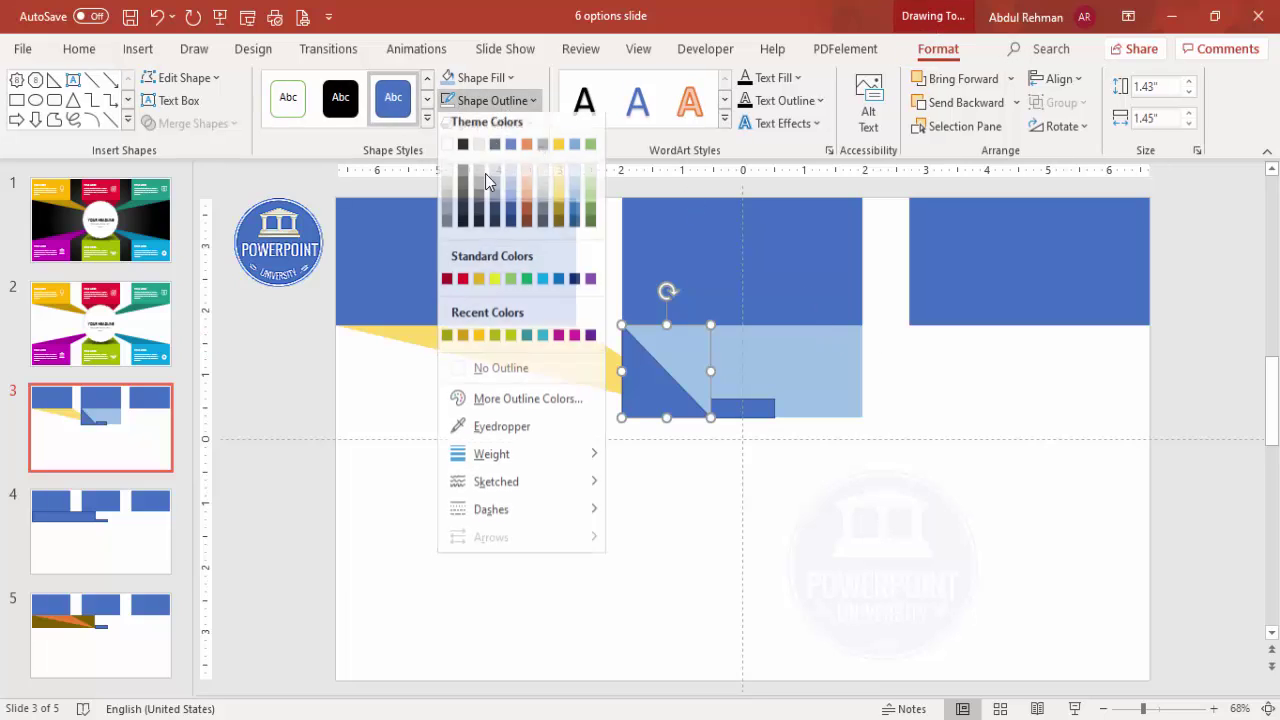
{"action": "left_click", "coordinate": [520, 378]}
{"action": "left_click", "coordinate": [477, 77]}
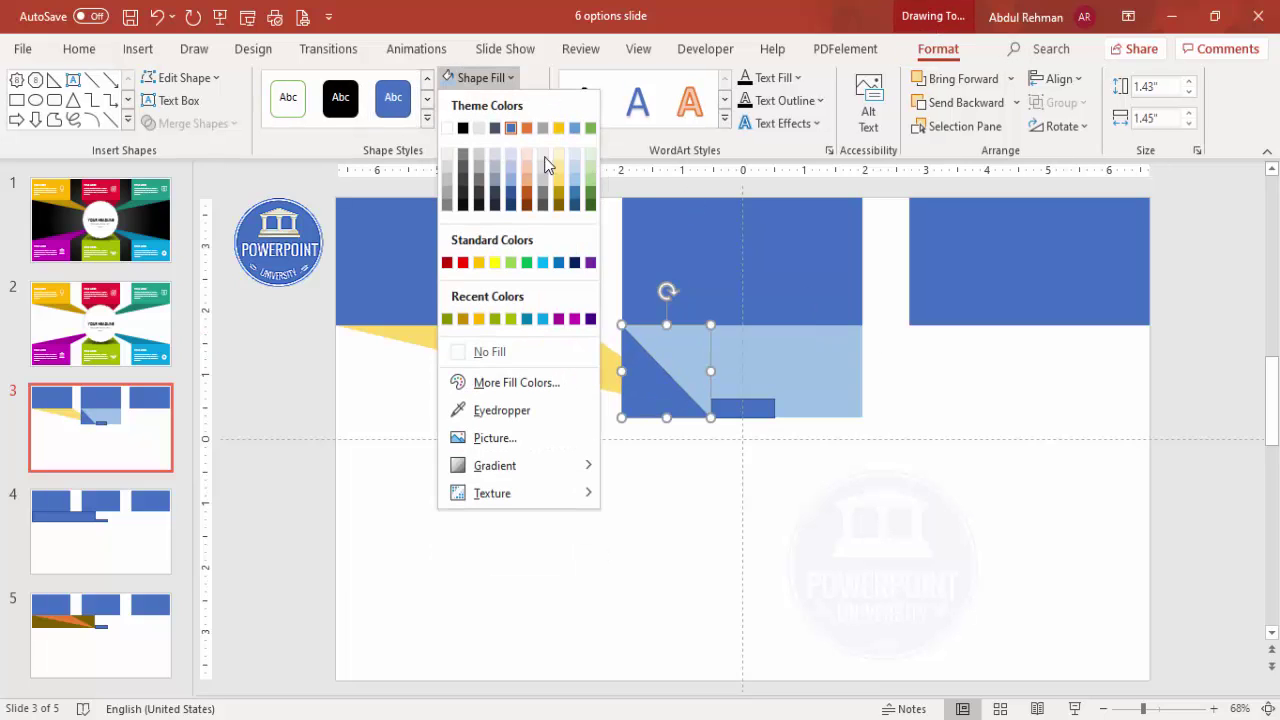
{"action": "left_click", "coordinate": [575, 263]}
Step: Copy the triangle, flip it horizontally, and place it in the lower-right corner
{"action": "left_click_drag", "start_coordinate": [666, 392], "coordinate": [823, 374]}
{"action": "left_click", "coordinate": [1061, 126]}
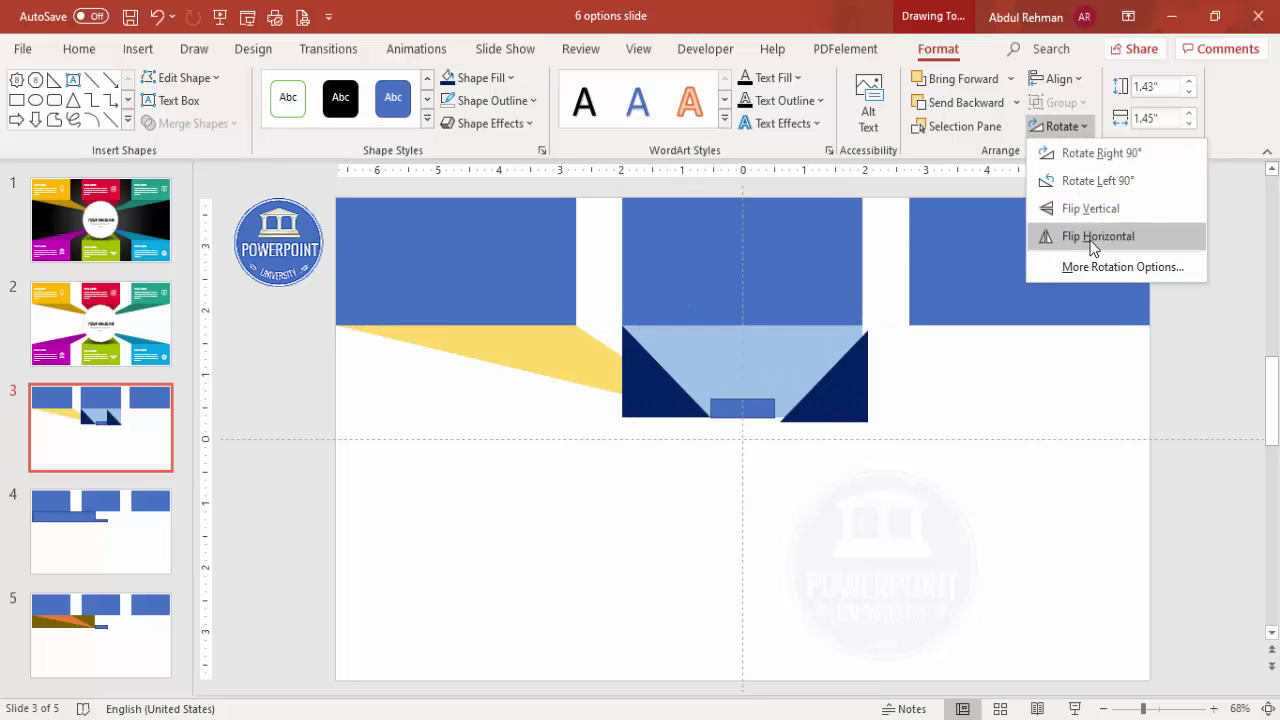
{"action": "left_click", "coordinate": [1092, 246]}
{"action": "left_click_drag", "start_coordinate": [847, 370], "coordinate": [835, 371]}
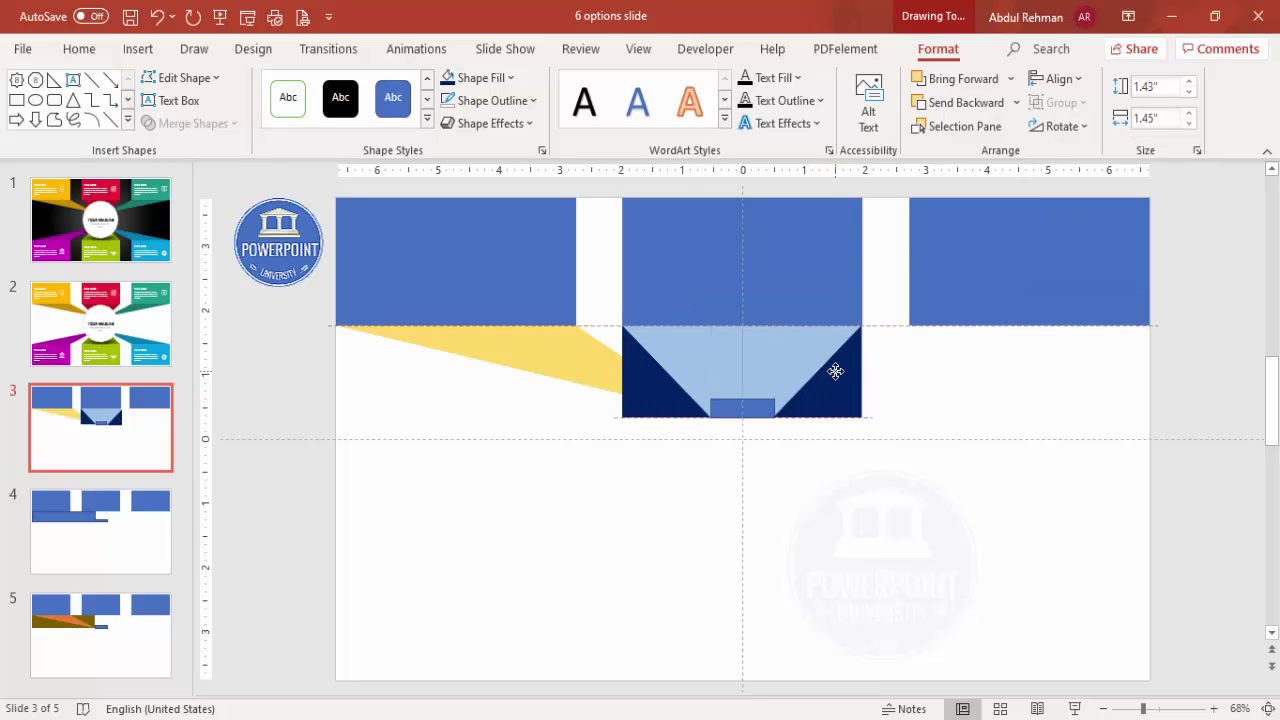
Step: Try subtracting the right triangle, undo it, and realign both dark triangles
{"action": "left_click", "coordinate": [818, 488]}
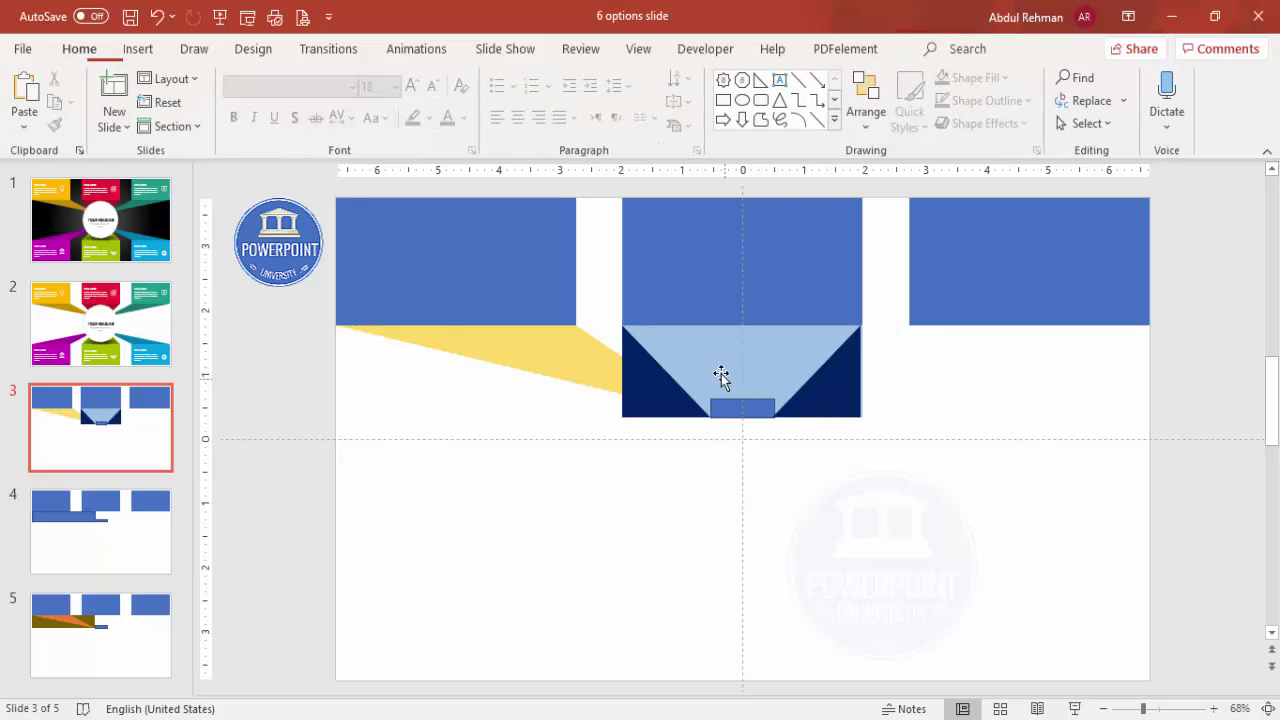
{"action": "left_click", "coordinate": [707, 343]}
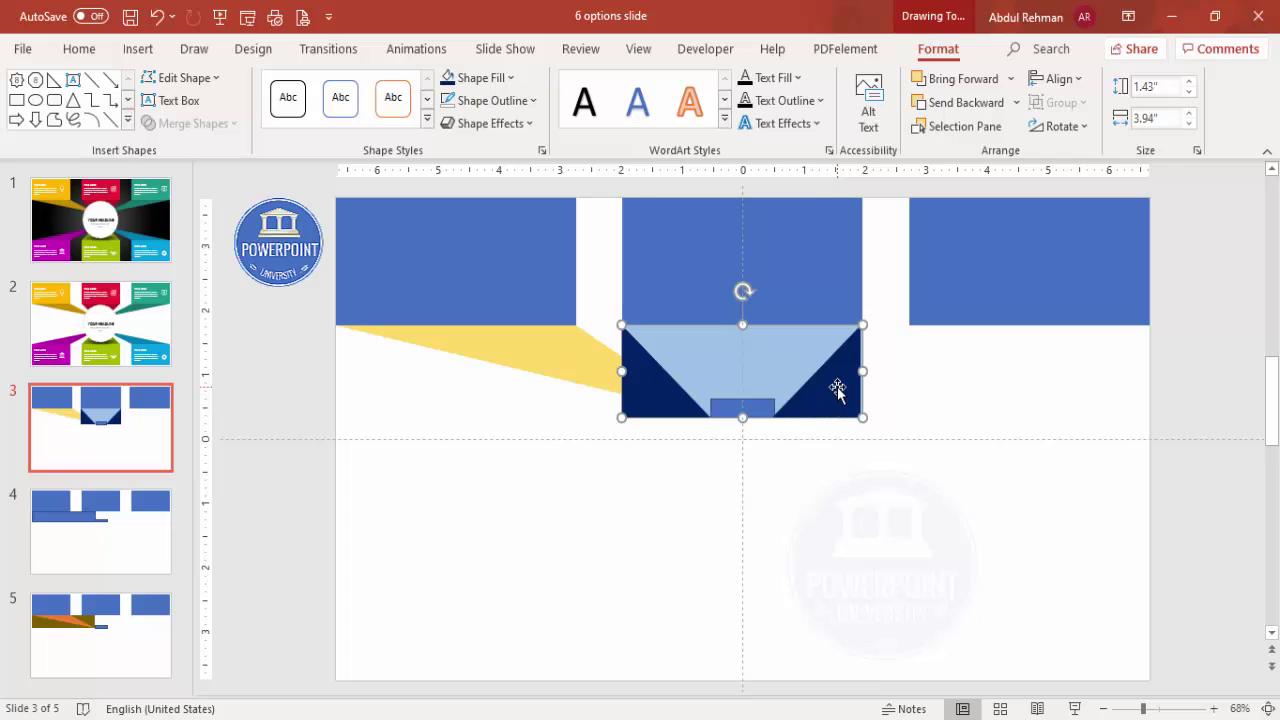
{"action": "left_click", "coordinate": [837, 390], "text": "shift"}
{"action": "left_click", "coordinate": [195, 123]}
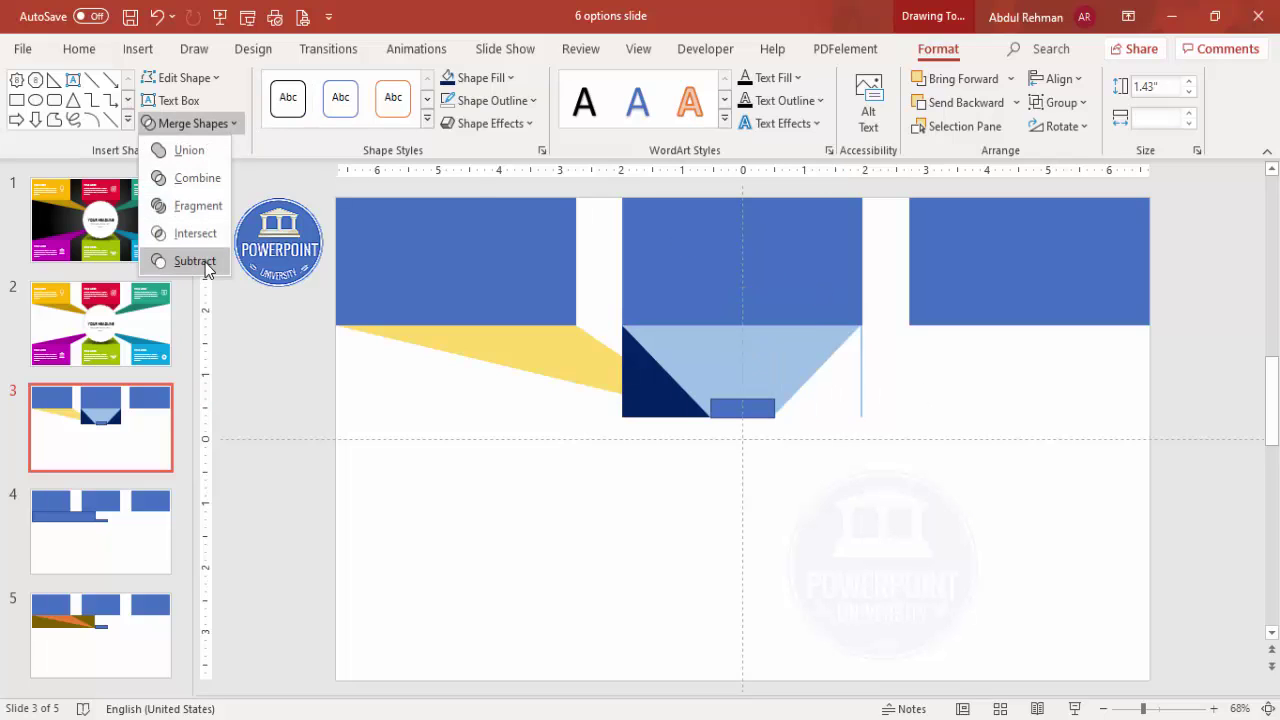
{"action": "left_click", "coordinate": [194, 261]}
{"action": "left_click", "coordinate": [872, 486]}
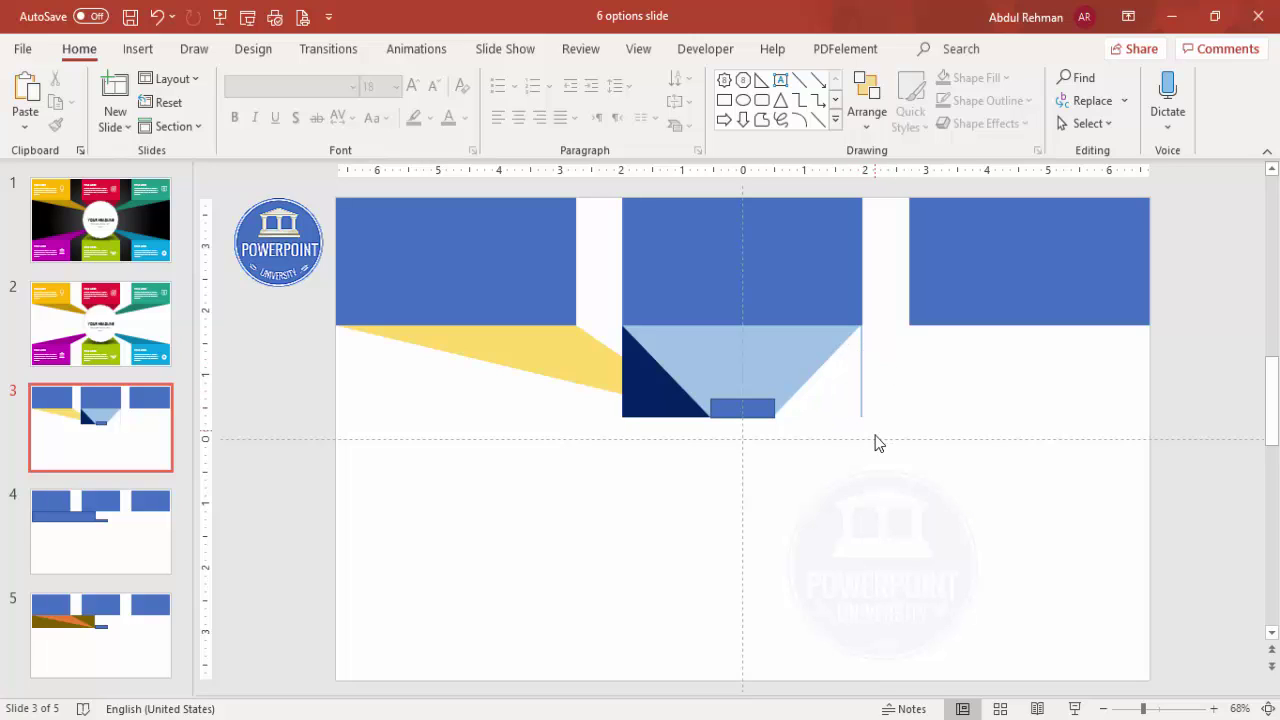
{"action": "key", "text": "ctrl+z"}
{"action": "left_click_drag", "start_coordinate": [837, 391], "coordinate": [838, 388]}
{"action": "left_click", "coordinate": [632, 385]}
{"action": "left_click_drag", "start_coordinate": [710, 372], "coordinate": [714, 371]}
{"action": "left_click", "coordinate": [808, 480]}
Step: Subtract the right, then left, dark triangle from the light-blue rectangle
{"action": "left_click", "coordinate": [791, 362]}
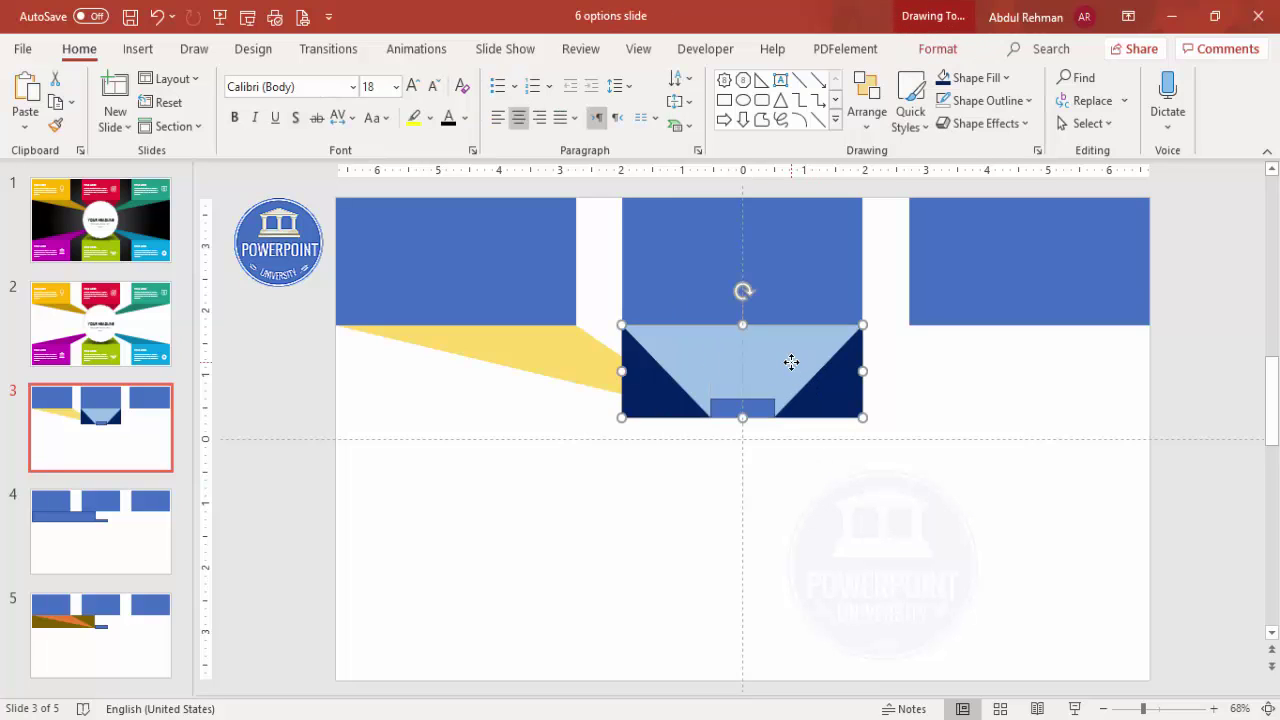
{"action": "left_click", "coordinate": [846, 374], "text": "shift"}
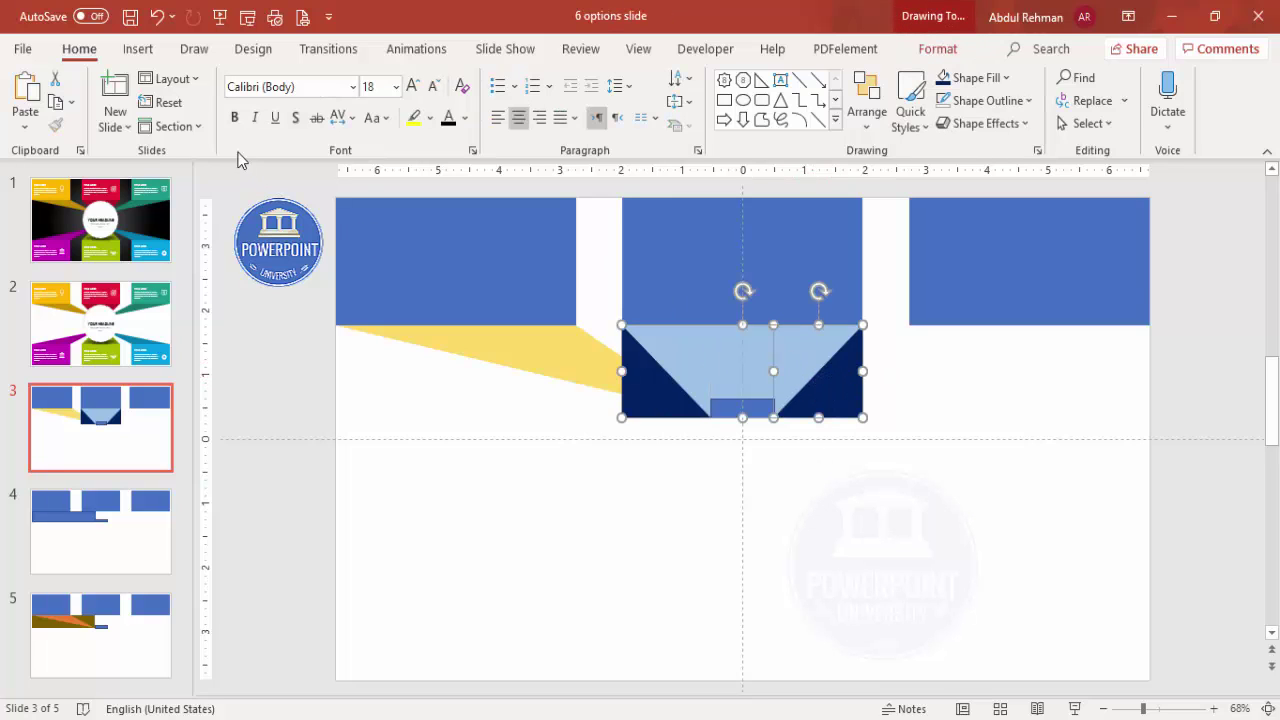
{"action": "left_click", "coordinate": [943, 48]}
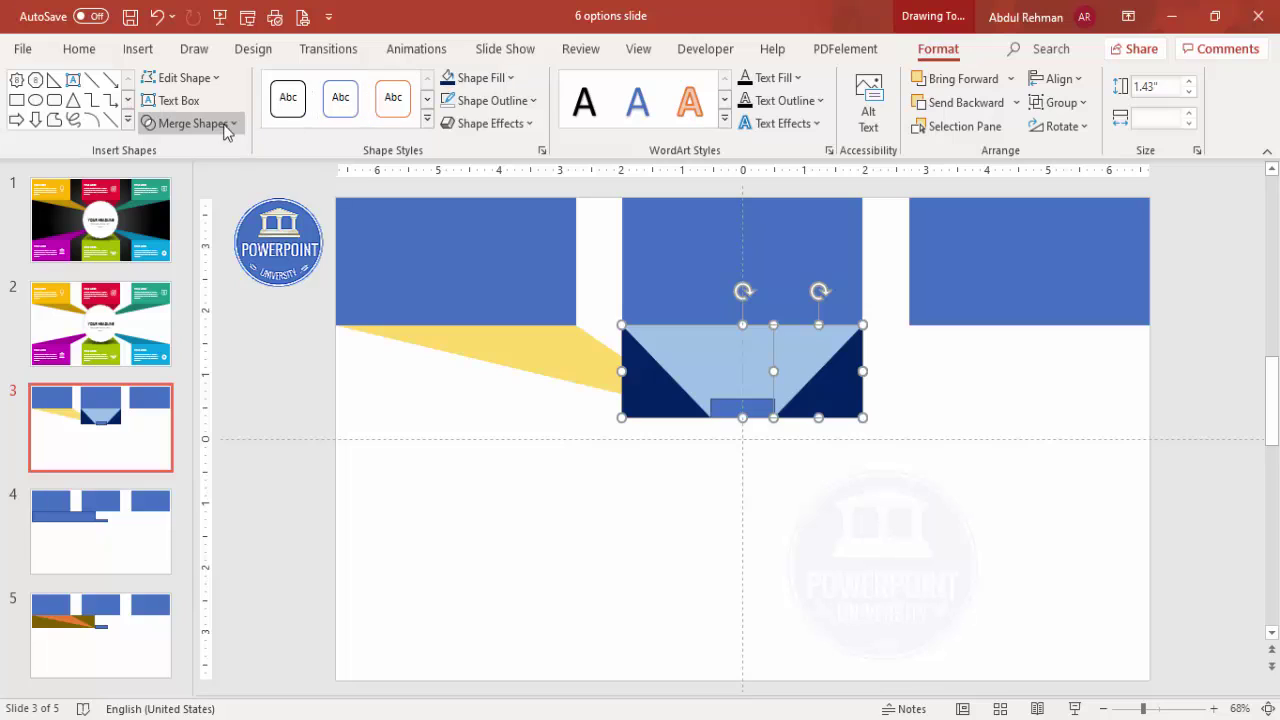
{"action": "left_click", "coordinate": [227, 127]}
{"action": "left_click", "coordinate": [210, 263]}
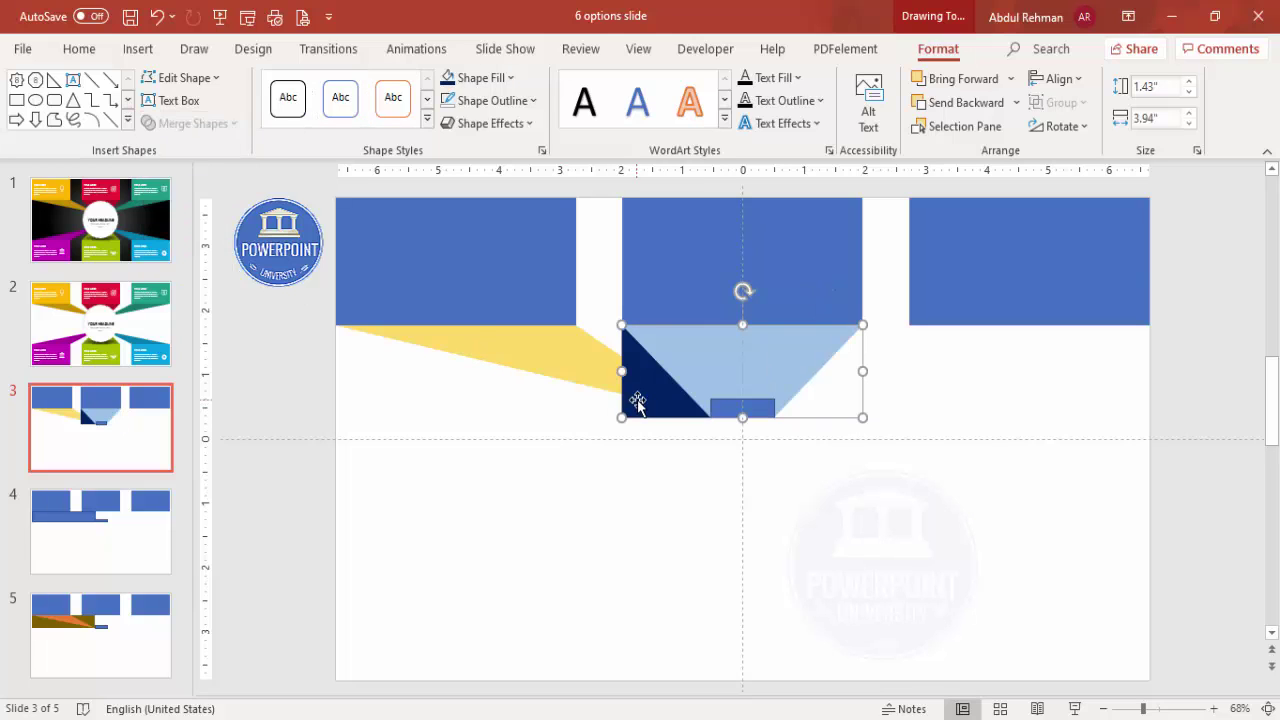
{"action": "left_click", "coordinate": [640, 400], "text": "shift"}
{"action": "left_click", "coordinate": [203, 124]}
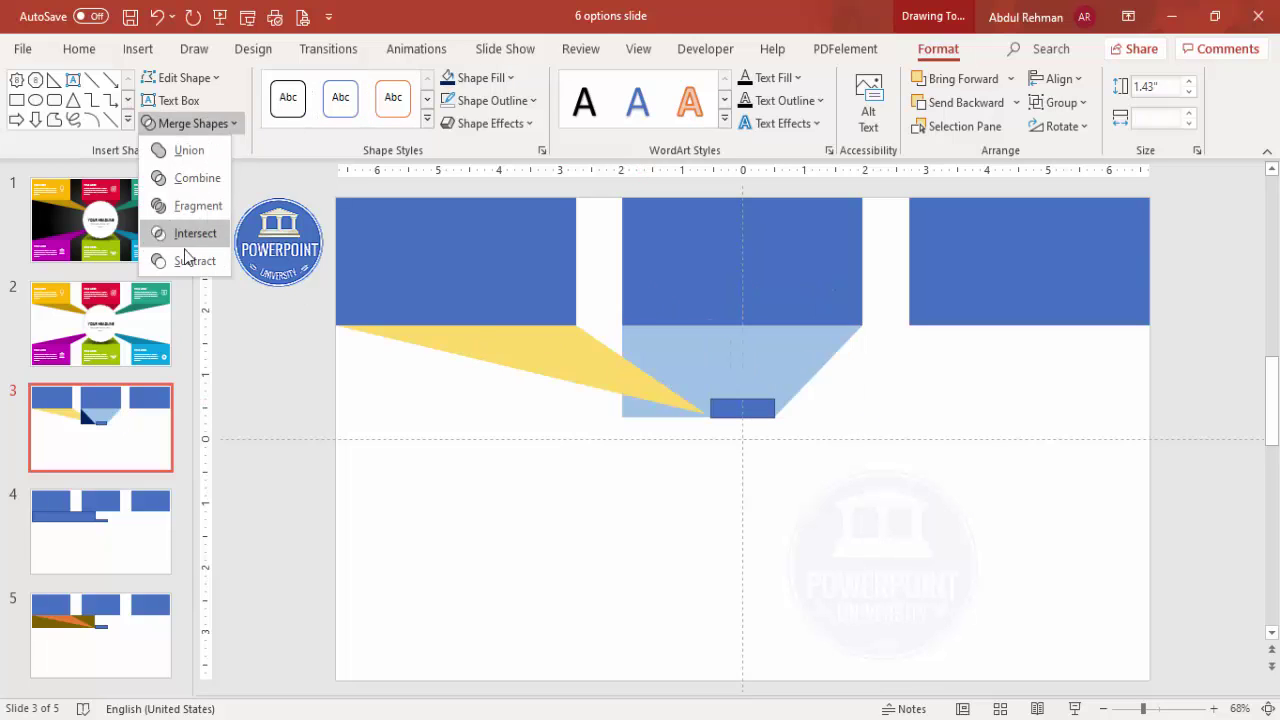
{"action": "left_click", "coordinate": [187, 263]}
{"action": "left_click", "coordinate": [823, 471]}
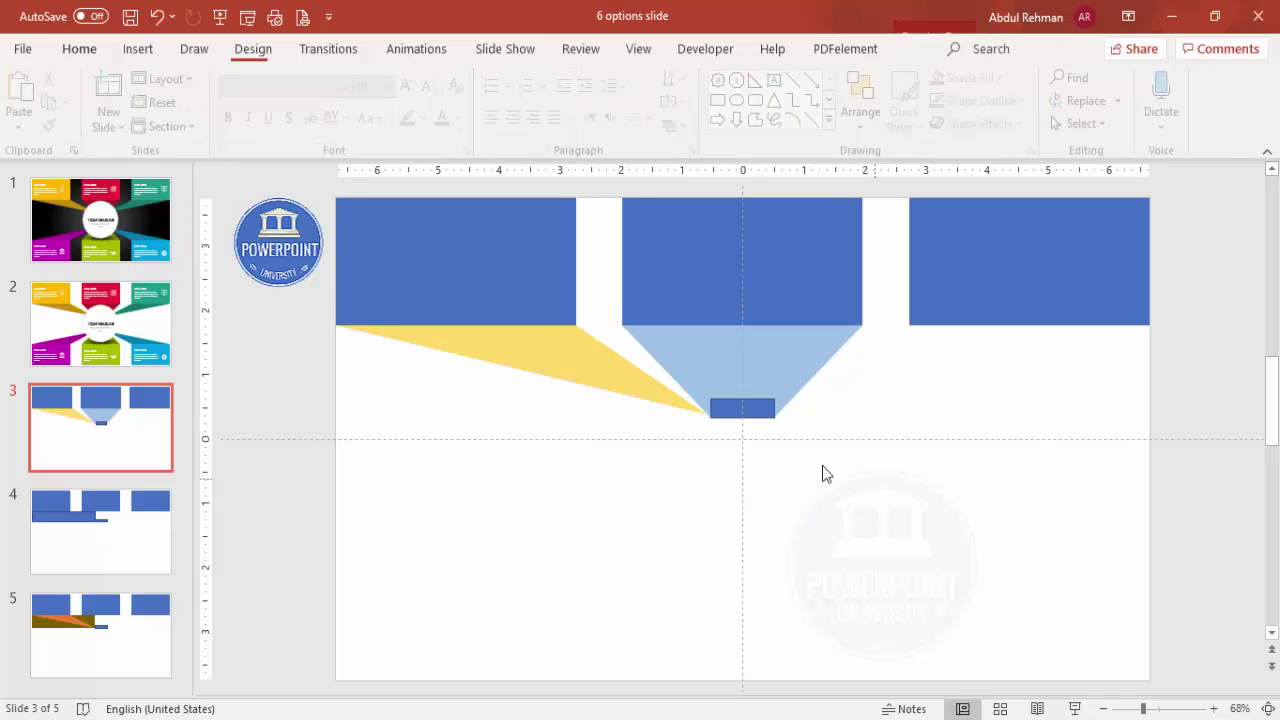
Step: Copy the gold wedge, flip it horizontally, and place it under the right blue block
{"action": "left_click", "coordinate": [568, 360]}
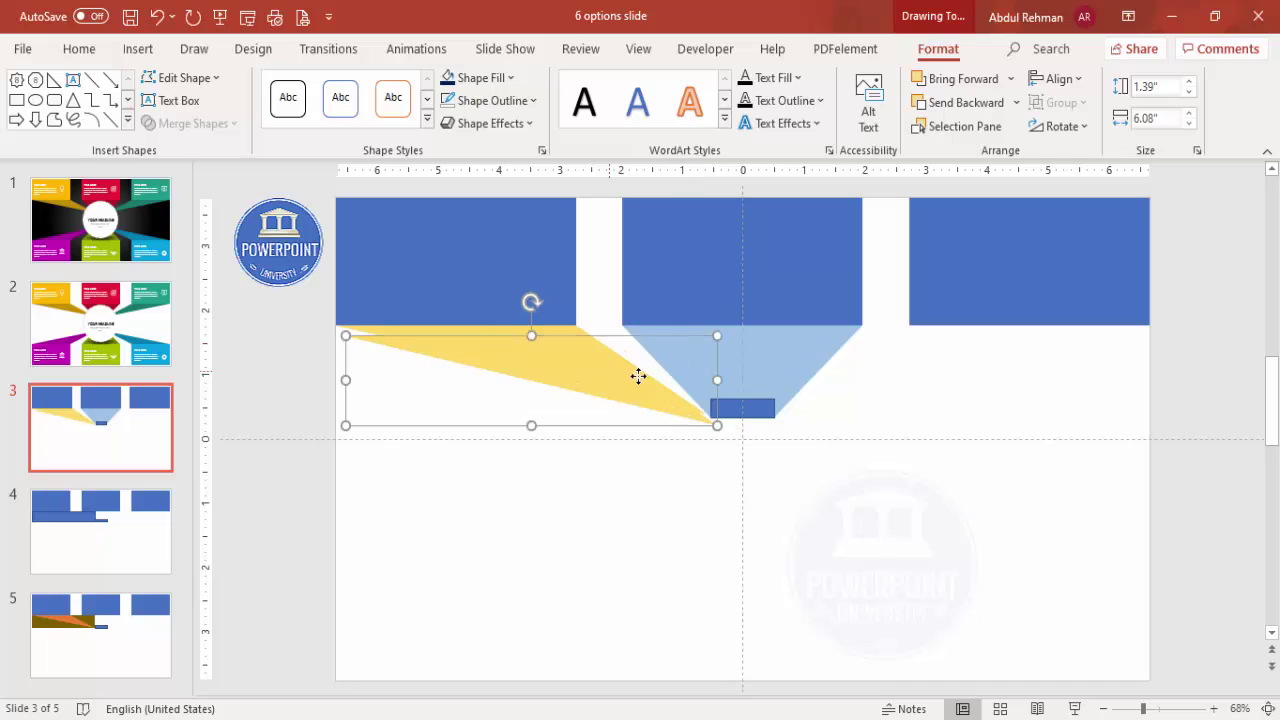
{"action": "left_click_drag", "start_coordinate": [630, 372], "coordinate": [914, 403]}
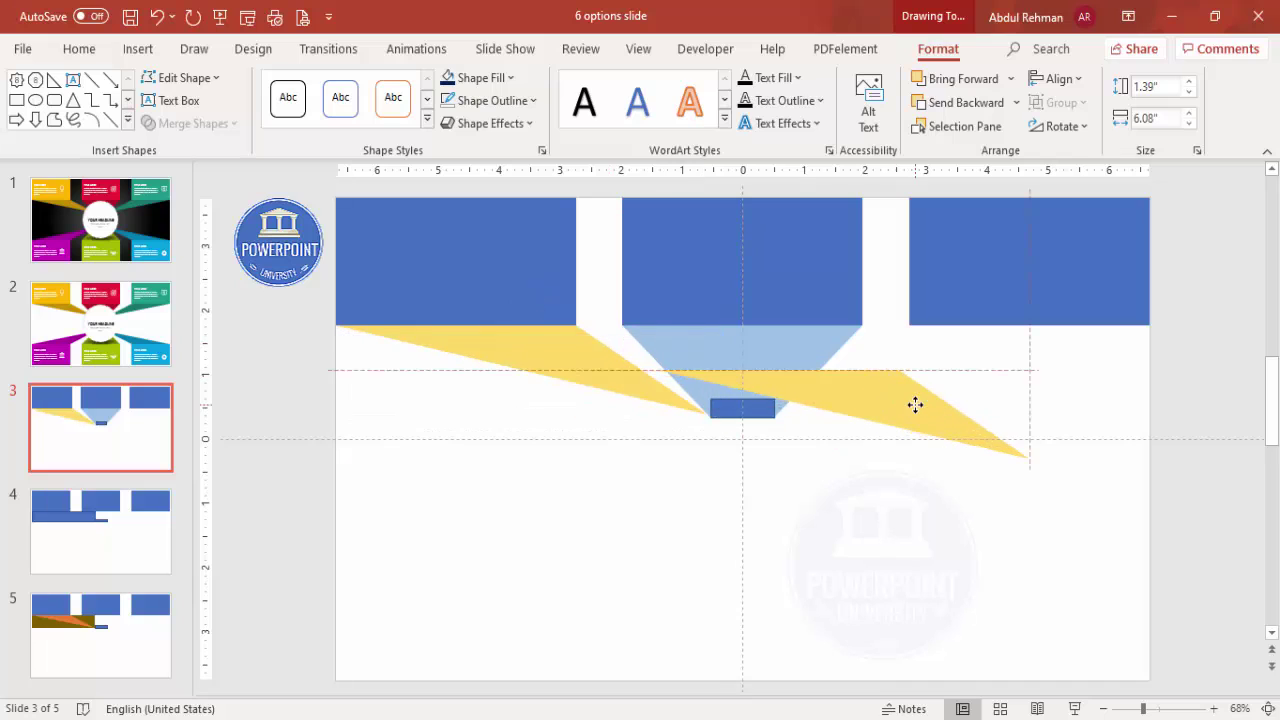
{"action": "left_click", "coordinate": [1066, 128]}
{"action": "left_click", "coordinate": [1117, 241]}
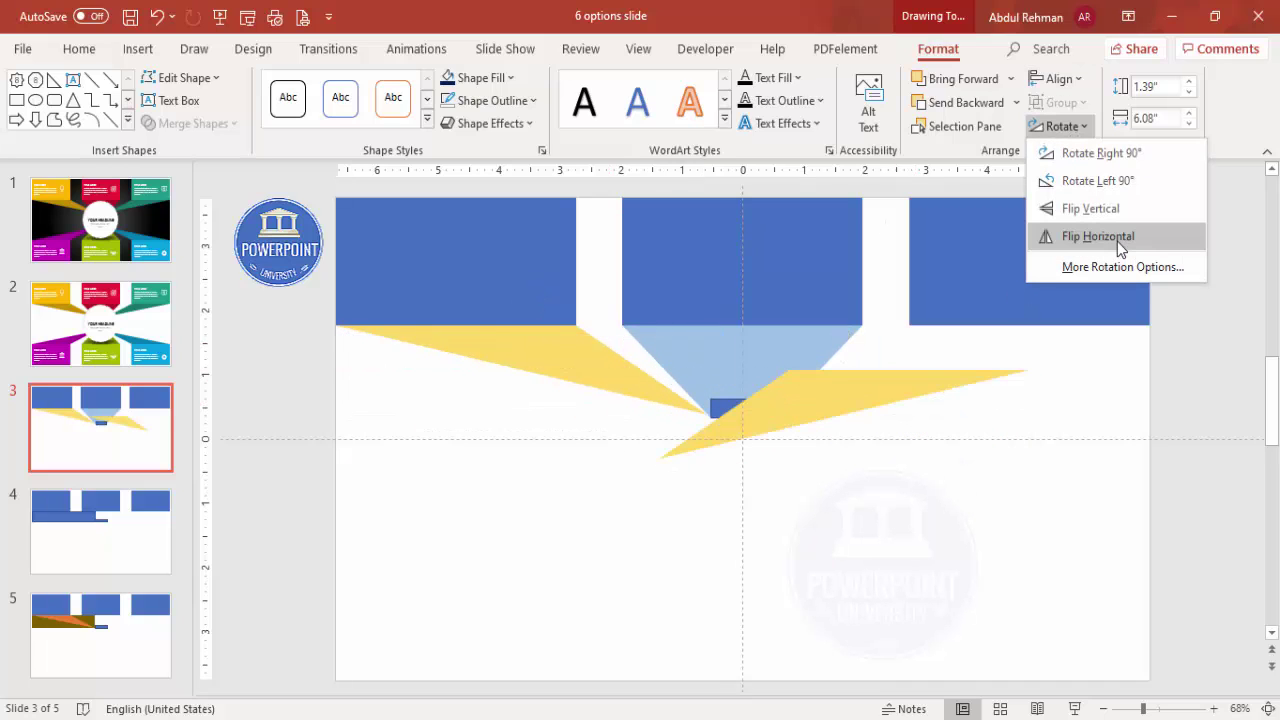
{"action": "left_click_drag", "start_coordinate": [909, 374], "coordinate": [1018, 336]}
{"action": "left_click", "coordinate": [989, 437]}
{"action": "left_click", "coordinate": [963, 355]}
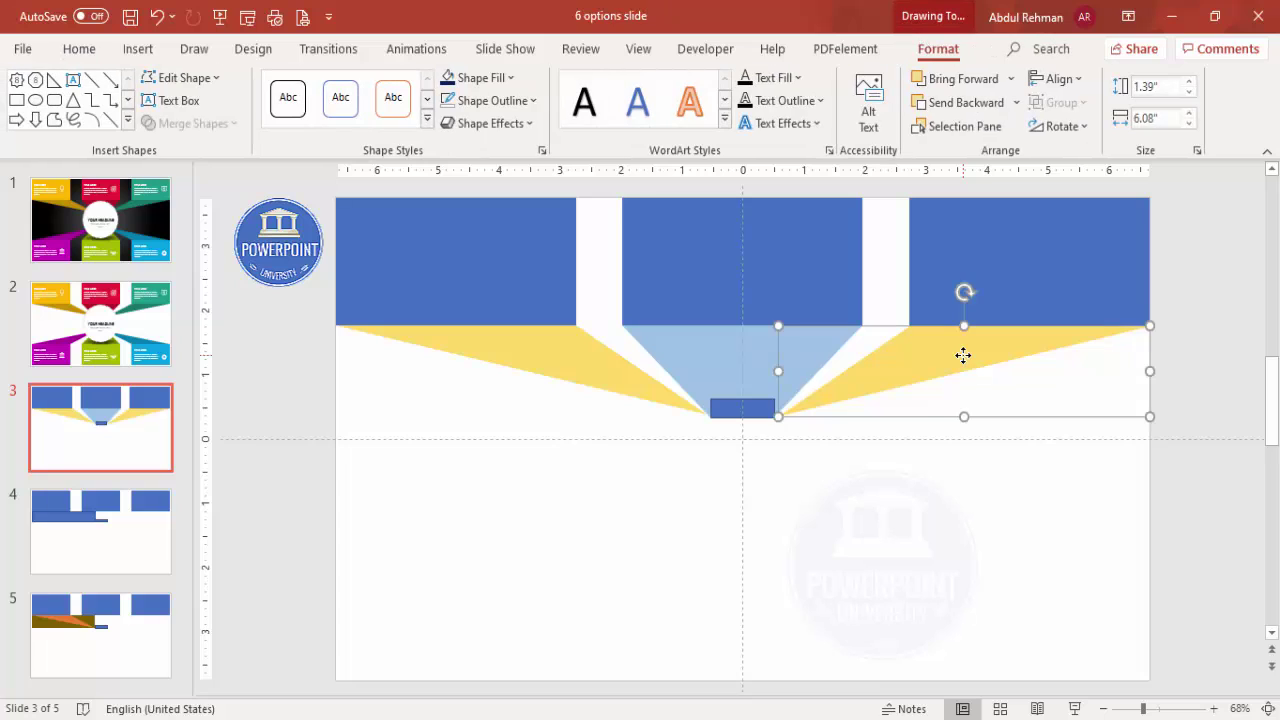
{"action": "left_click", "coordinate": [838, 498]}
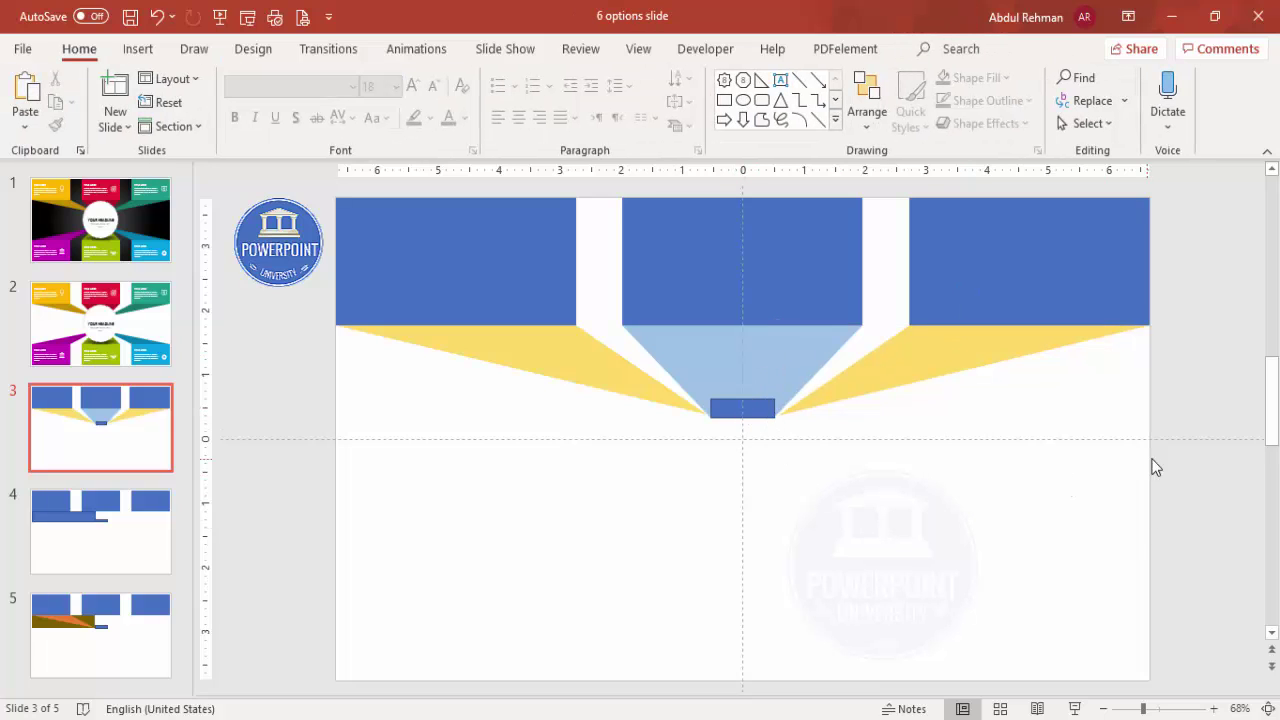
Step: Group all the shapes, then duplicate the group, flip the copy vertically and move it to the slide bottom
{"action": "left_click_drag", "start_coordinate": [1160, 472], "coordinate": [266, 189]}
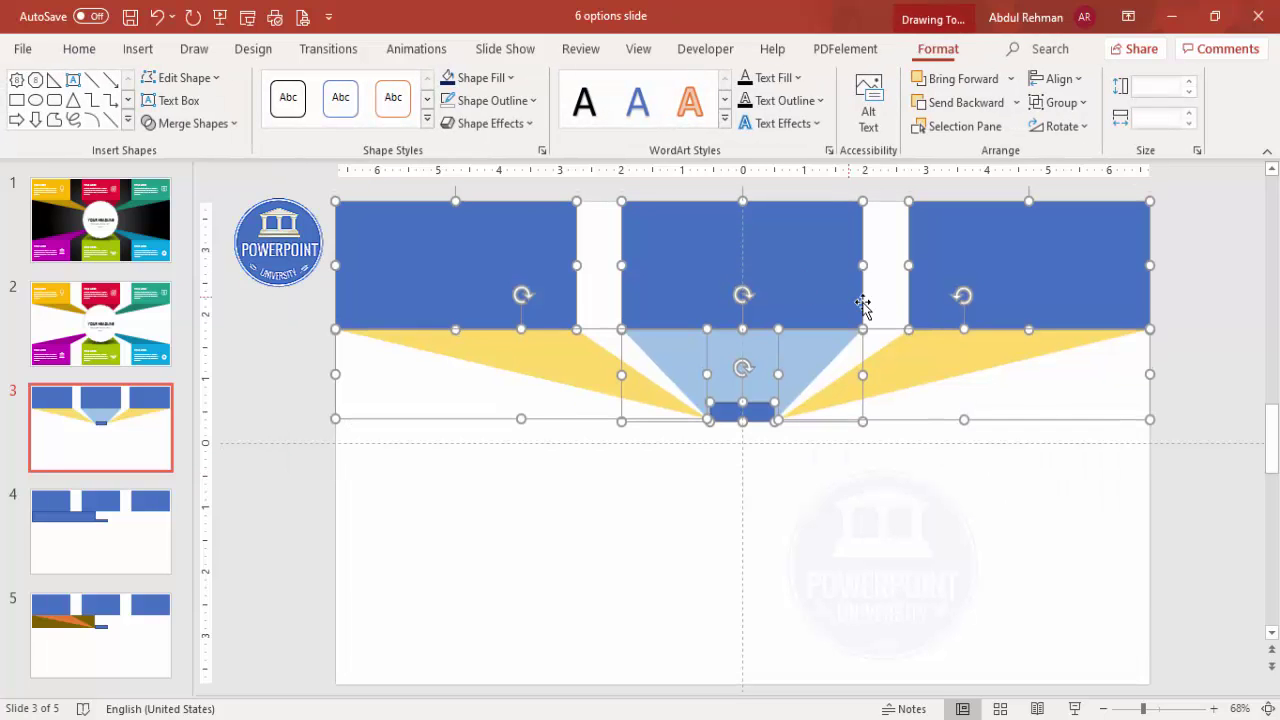
{"action": "key", "text": "ctrl+g"}
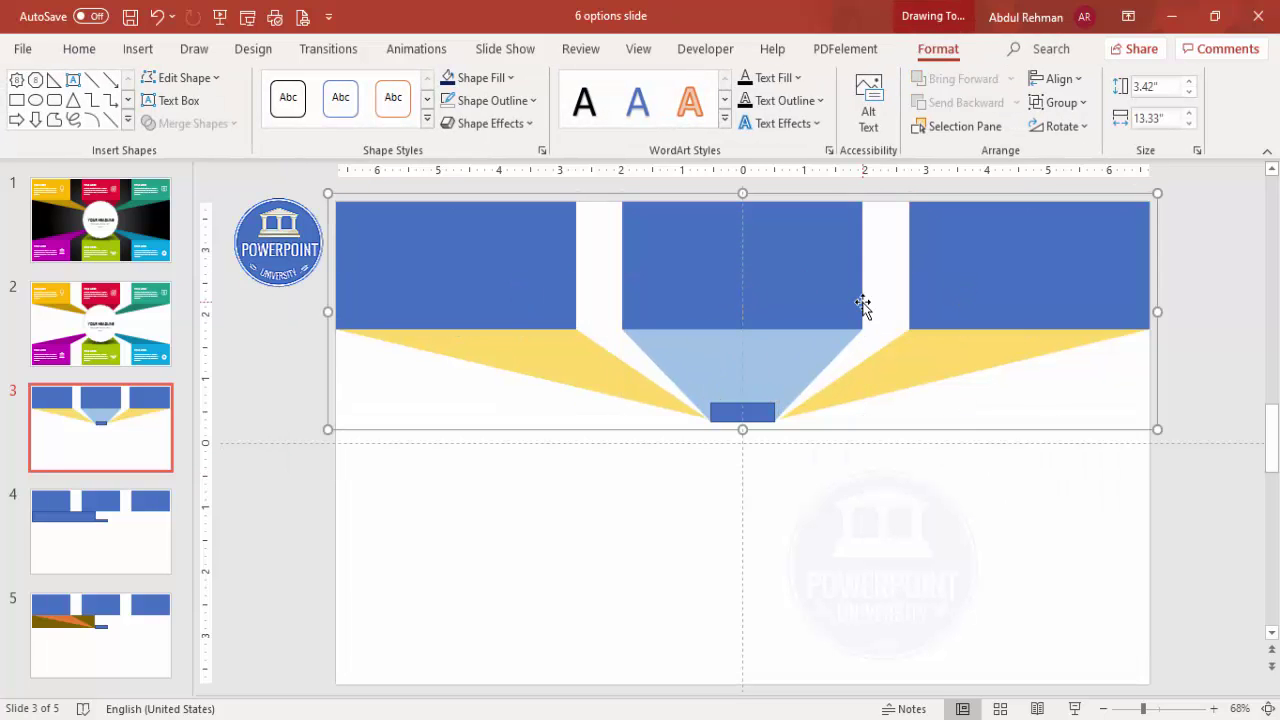
{"action": "left_click_drag", "start_coordinate": [806, 369], "coordinate": [808, 480]}
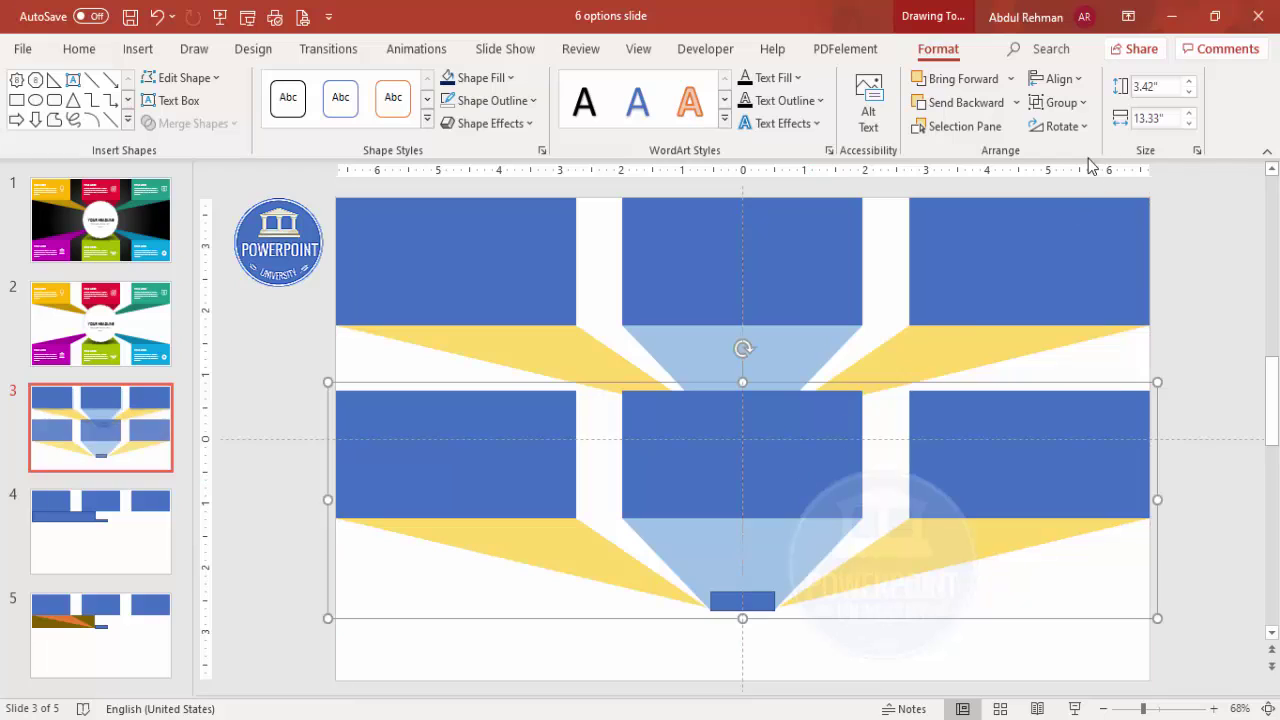
{"action": "left_click", "coordinate": [1062, 126]}
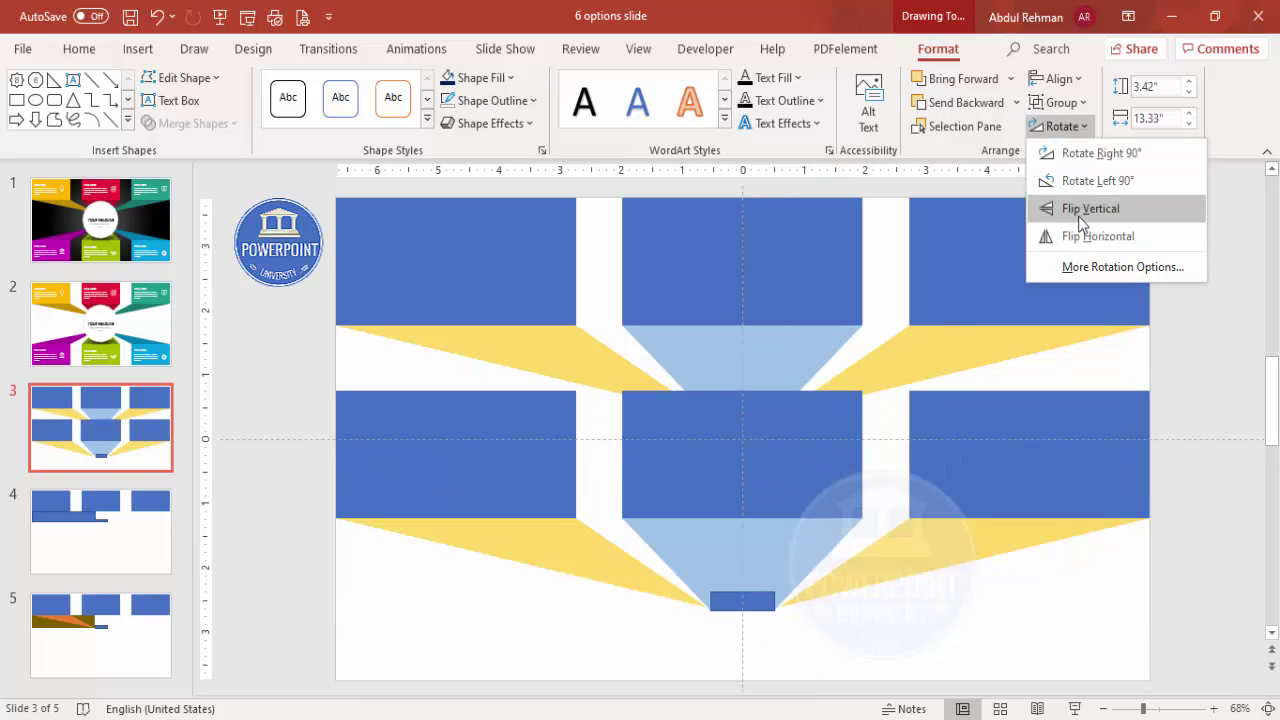
{"action": "left_click", "coordinate": [1079, 212]}
{"action": "left_click_drag", "start_coordinate": [1021, 548], "coordinate": [1023, 612]}
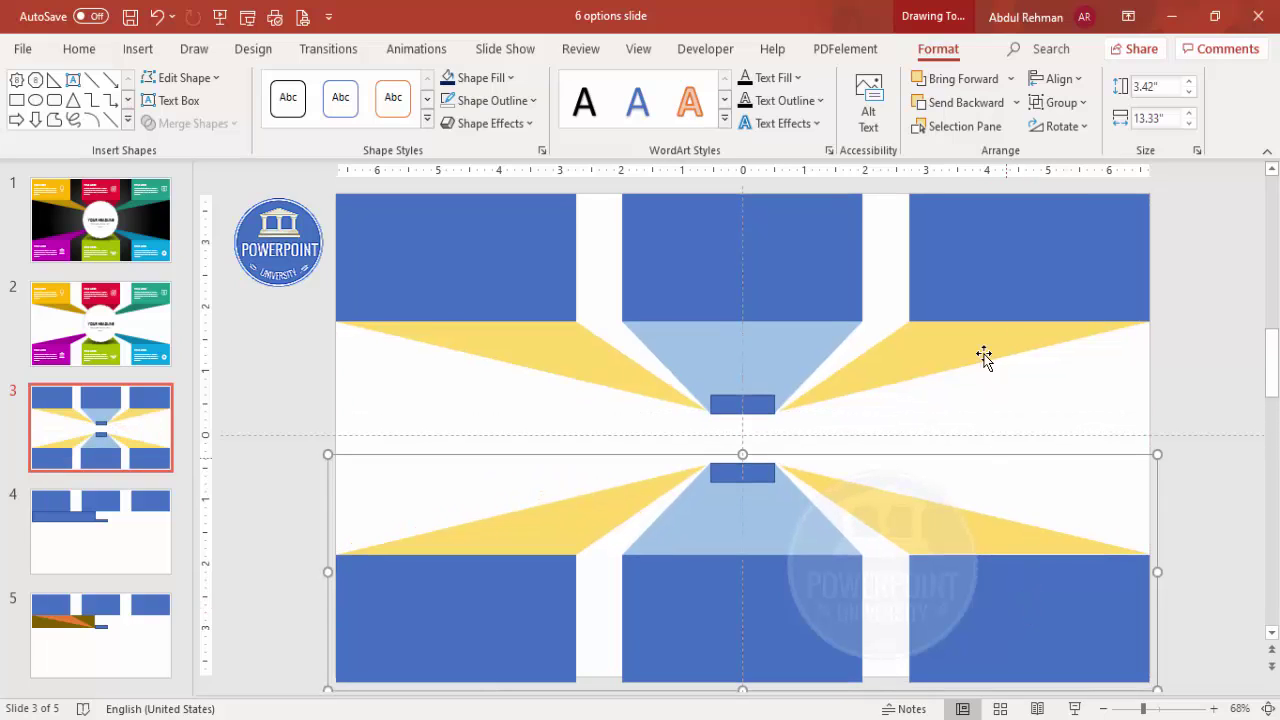
Step: Ungroup both the original row and the flipped copy
{"action": "left_click", "coordinate": [1000, 300], "text": "shift"}
{"action": "right_click", "coordinate": [1000, 300]}
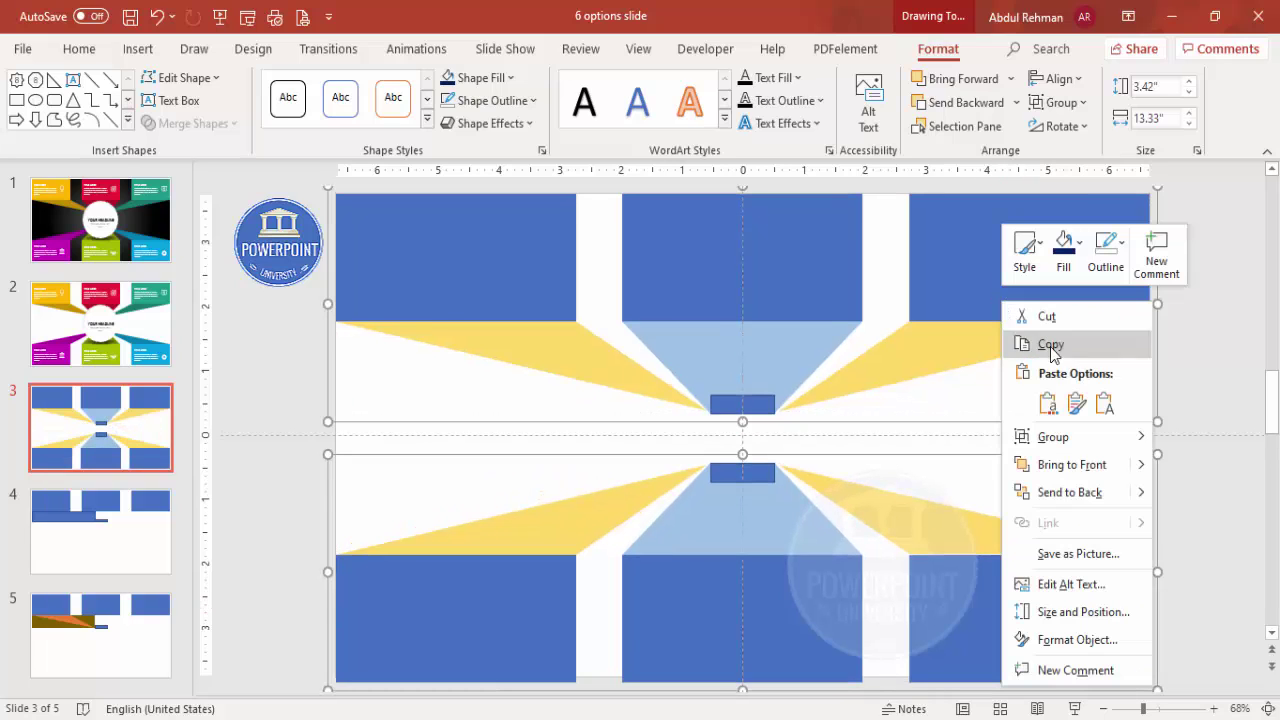
{"action": "mouse_move", "coordinate": [1103, 442]}
{"action": "left_click", "coordinate": [1200, 497]}
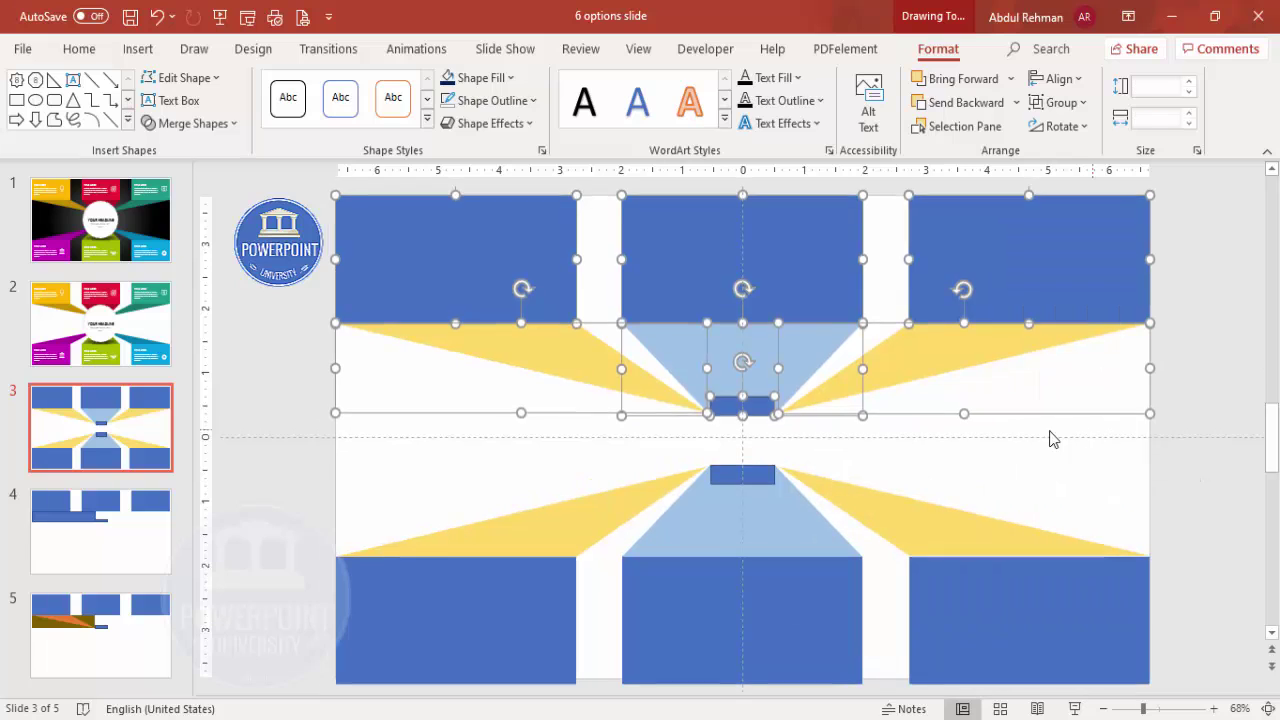
Step: Delete the upper and lower small blue rectangles
{"action": "left_click", "coordinate": [1051, 437]}
{"action": "left_click", "coordinate": [768, 402]}
{"action": "key", "text": "Delete"}
{"action": "left_click", "coordinate": [776, 478]}
{"action": "key", "text": "Delete"}
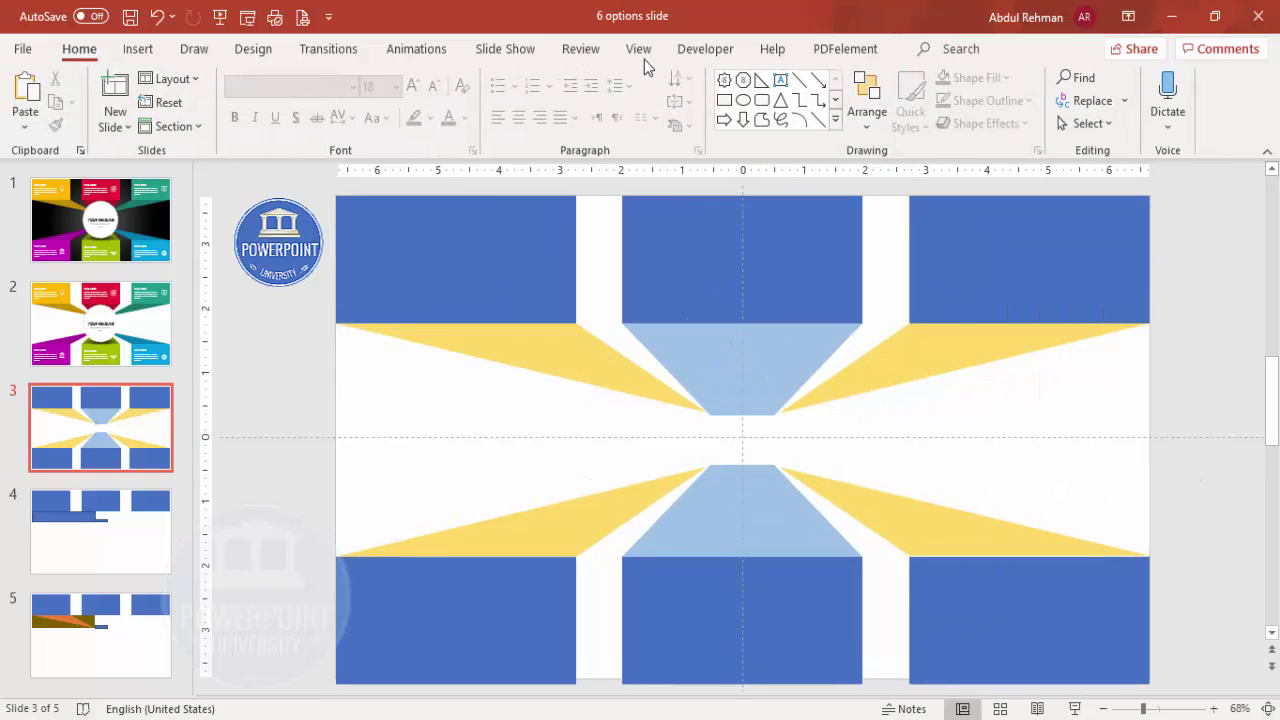
{"action": "left_click", "coordinate": [639, 52]}
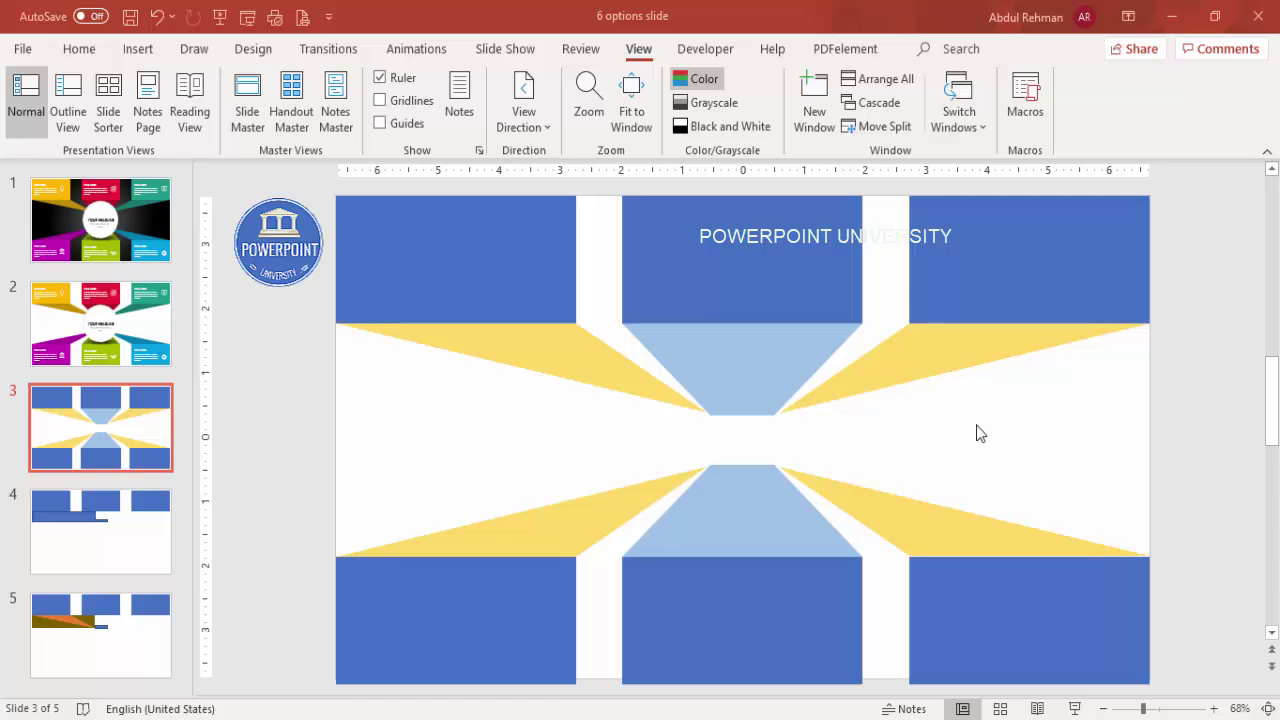
Step: Fill the slide background with a dark radial gradient and bring up fill colours for the top-left header block
{"action": "right_click", "coordinate": [1025, 388]}
{"action": "left_click", "coordinate": [1134, 597]}
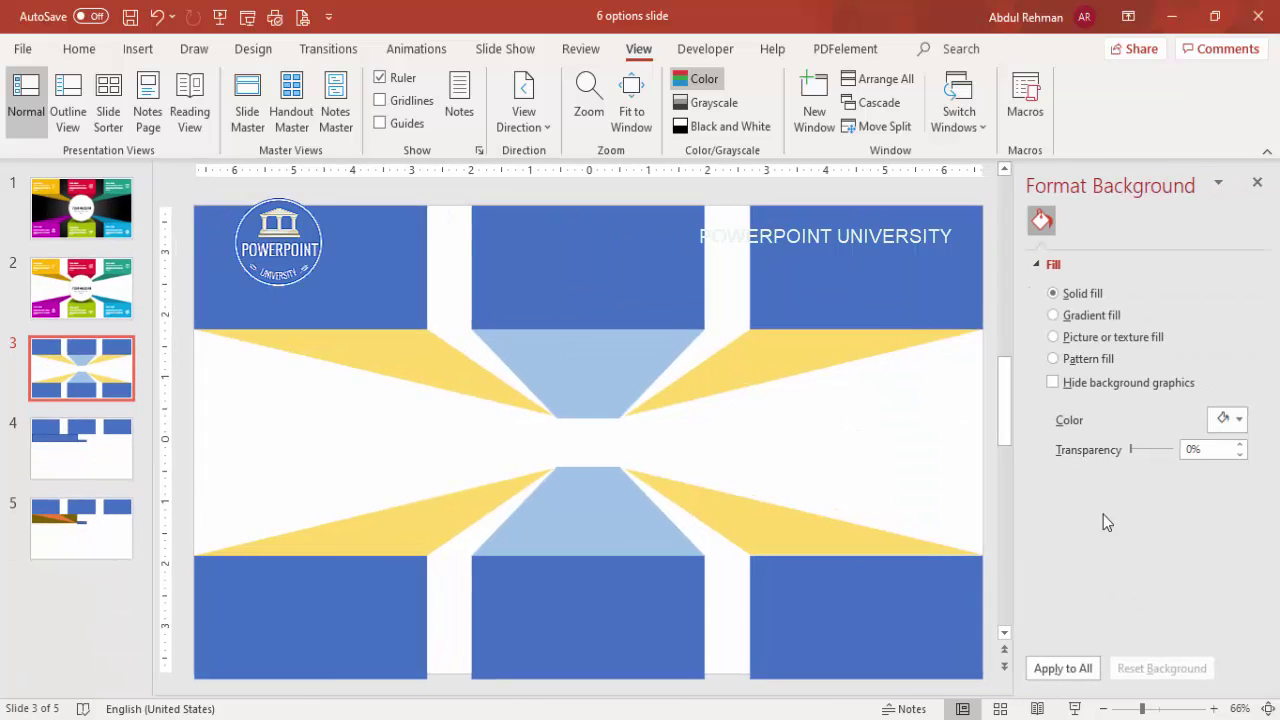
{"action": "left_click", "coordinate": [1100, 316]}
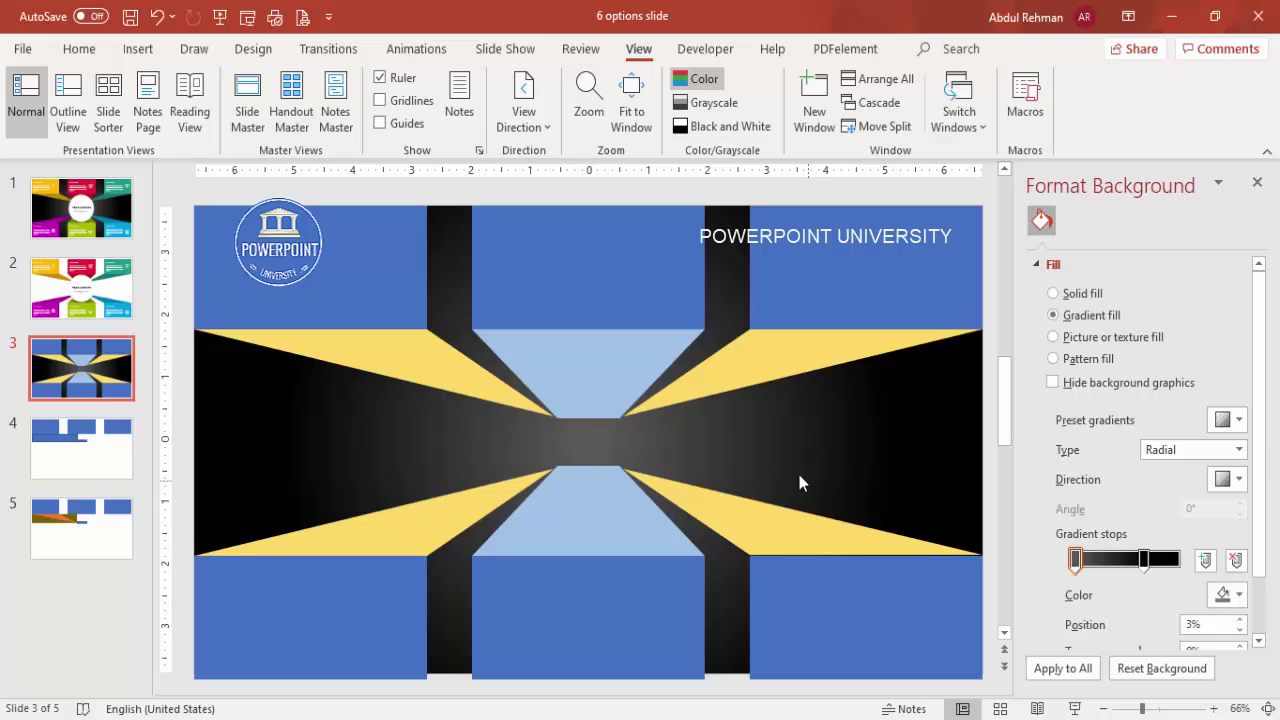
{"action": "left_click", "coordinate": [337, 263]}
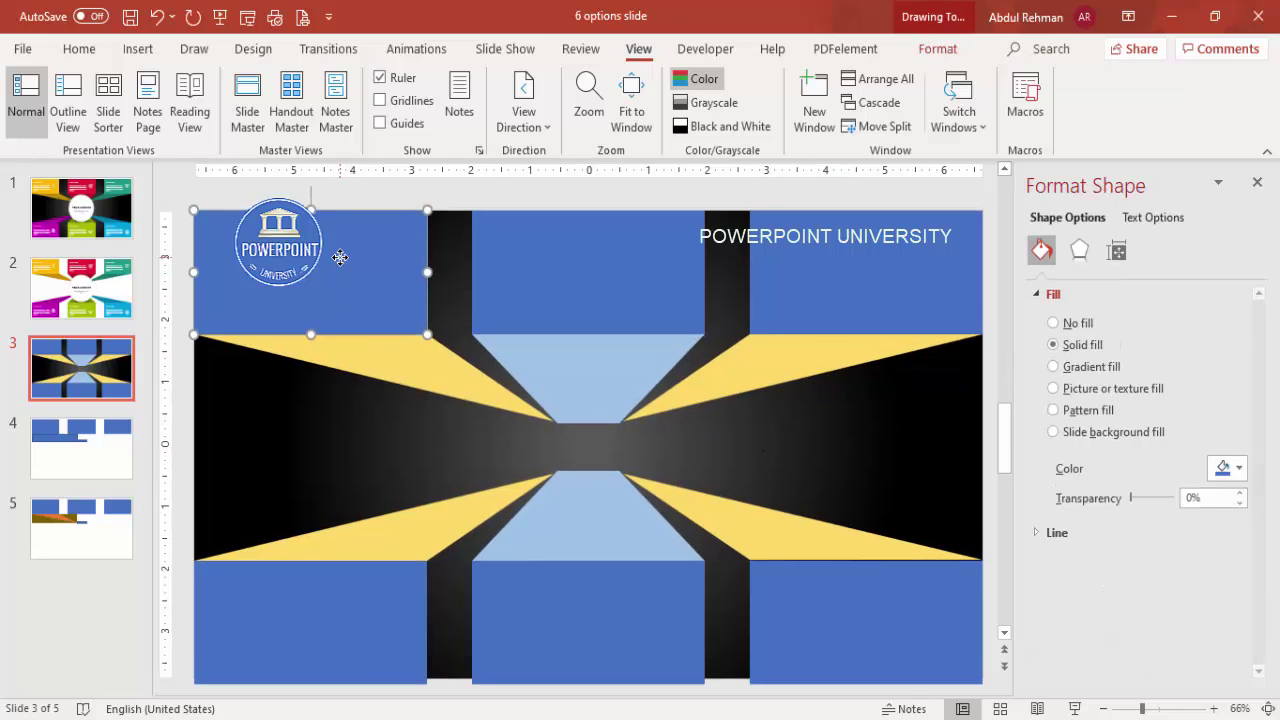
{"action": "left_click", "coordinate": [1227, 470]}
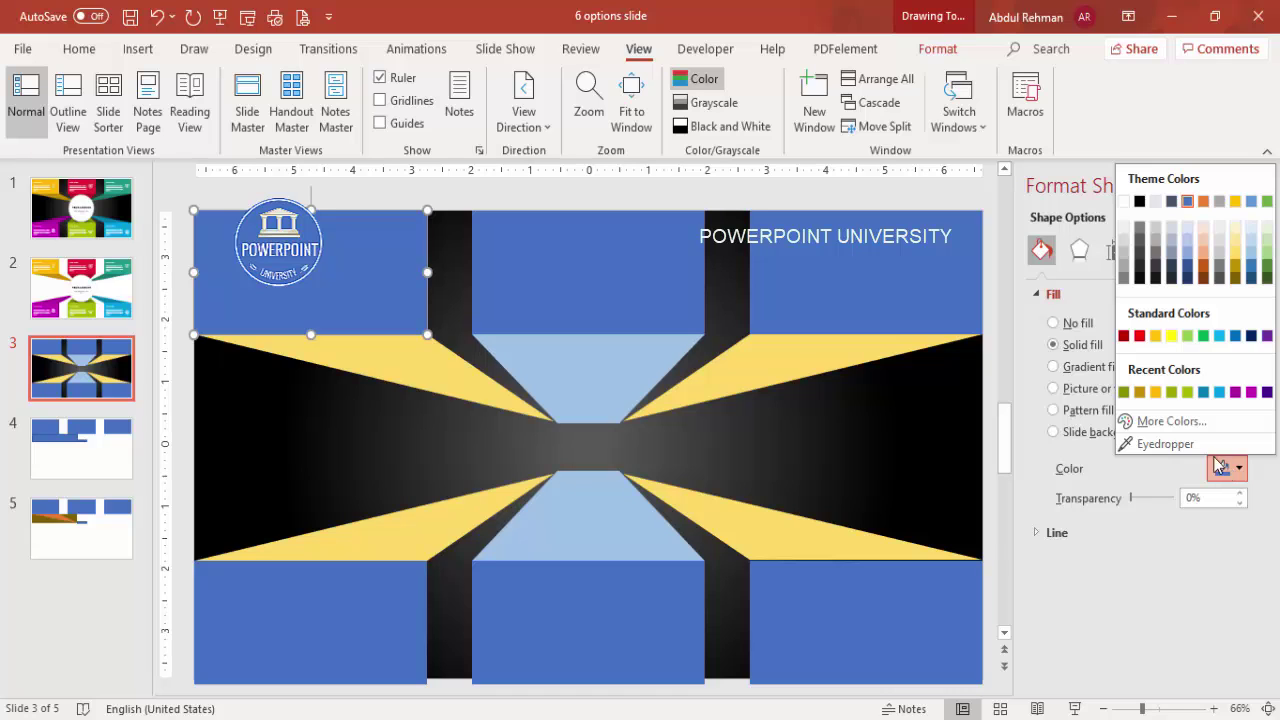